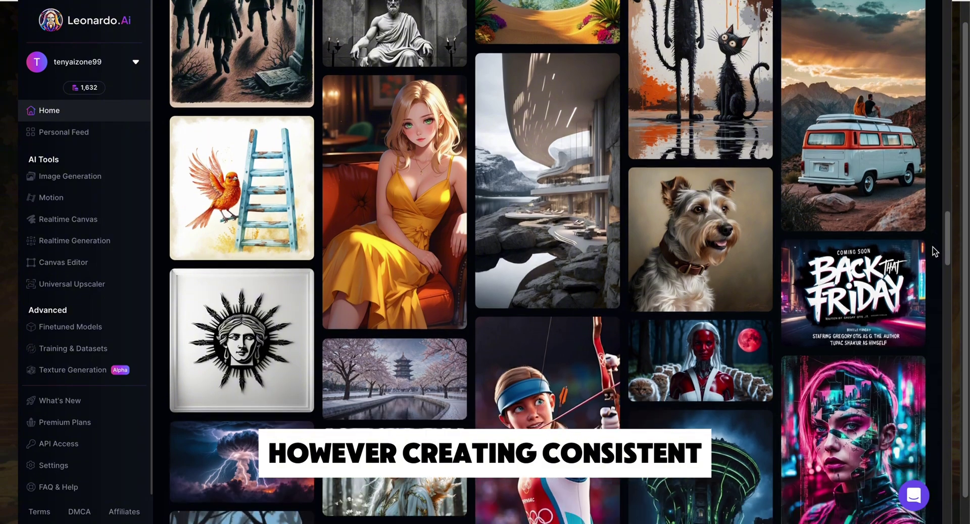
Sign in with the Google account and open the Image Creation tool.
scroll(934, 251, "down", 5)
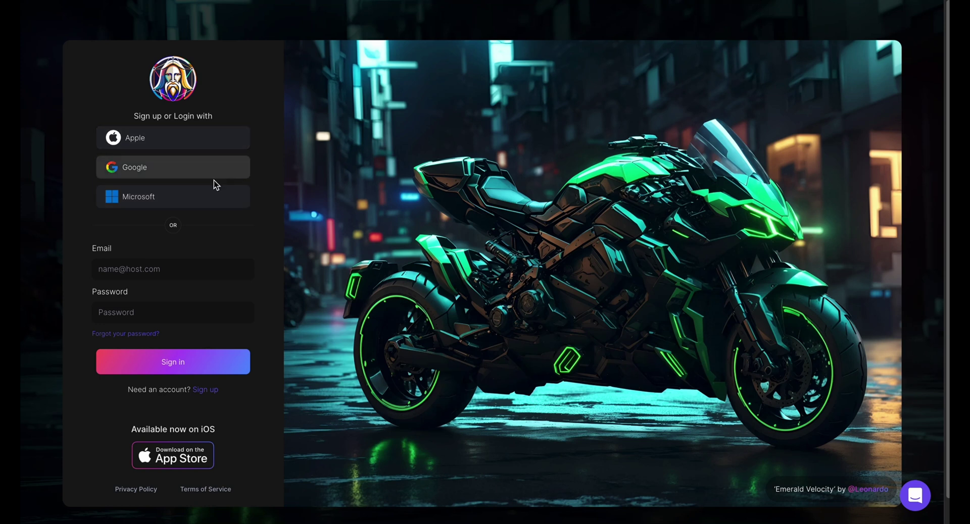
left_click(208, 167)
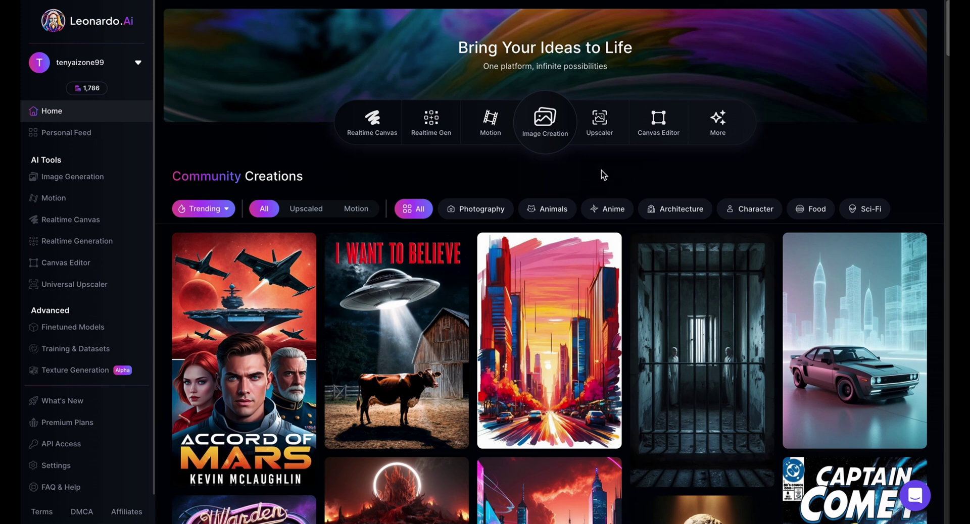
left_click(548, 135)
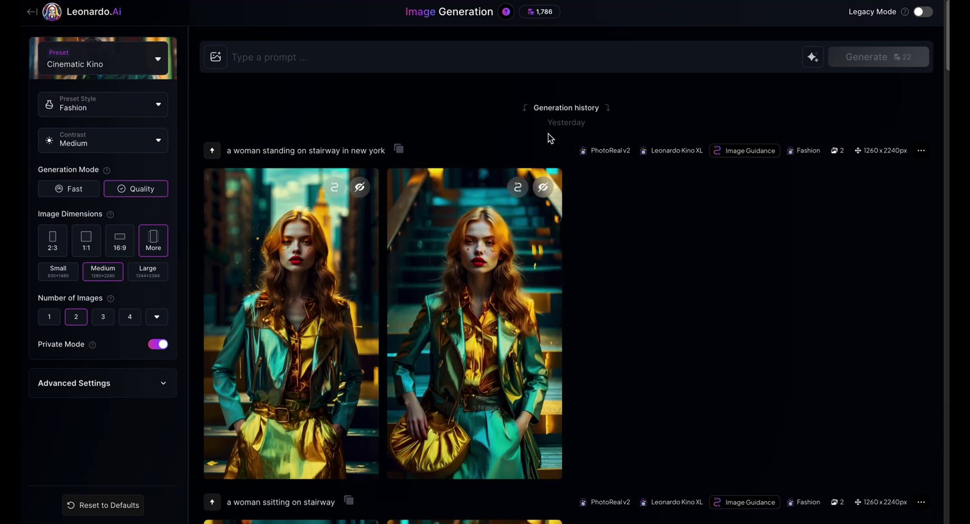
Add the uploaded portrait of the long-haired woman in a floral top as a Character reference at Mid strength.
left_click(524, 65)
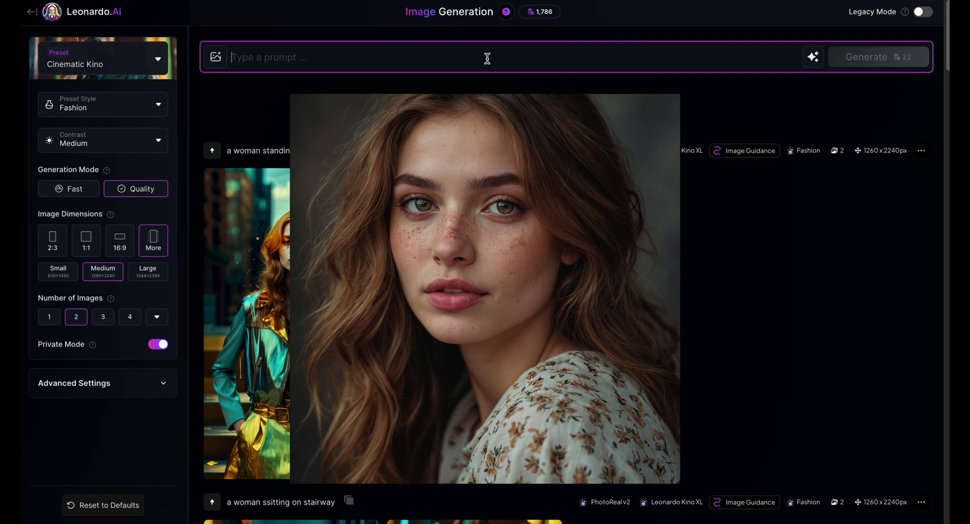
left_click(217, 60)
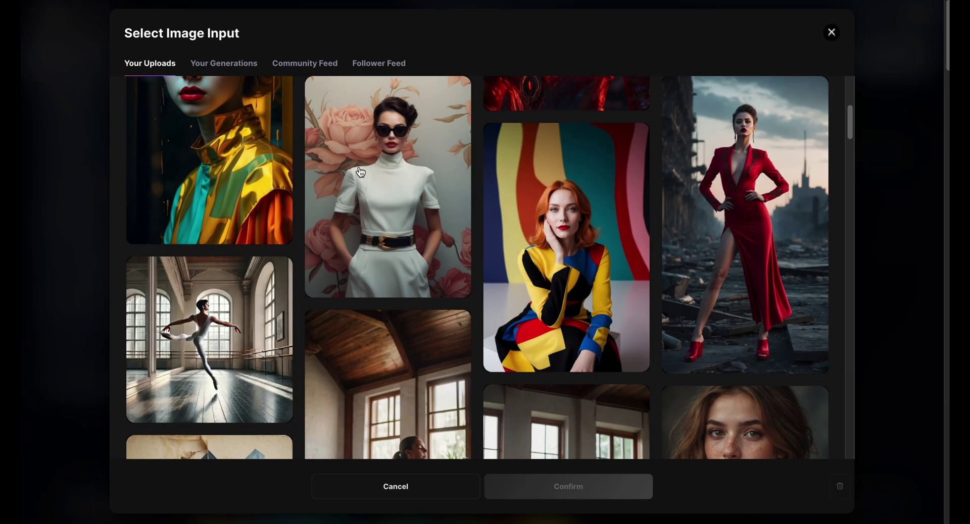
scroll(705, 210, "down", 3)
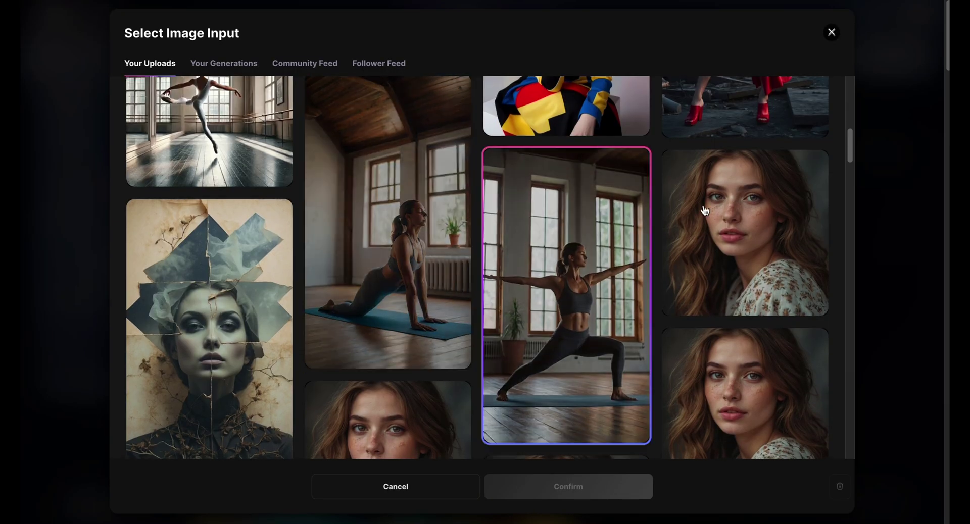
left_click(791, 257)
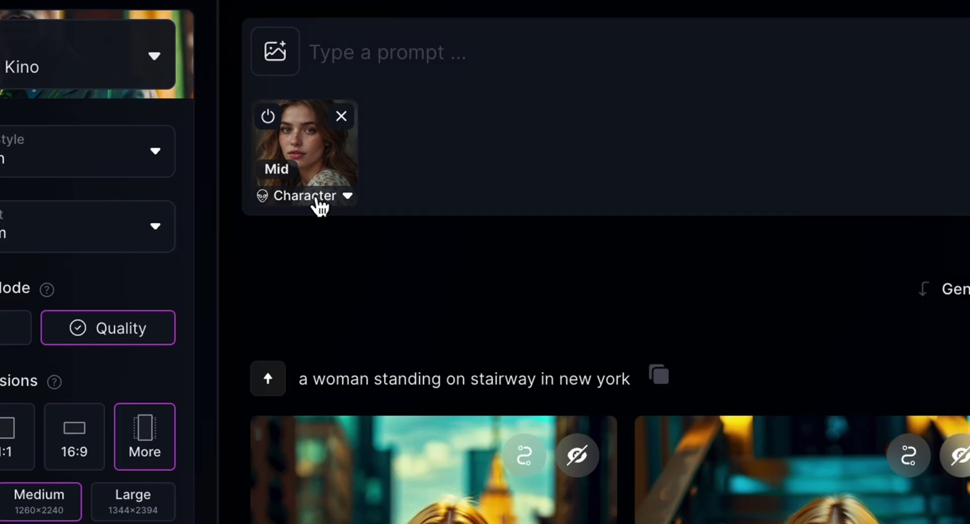
left_click(277, 198)
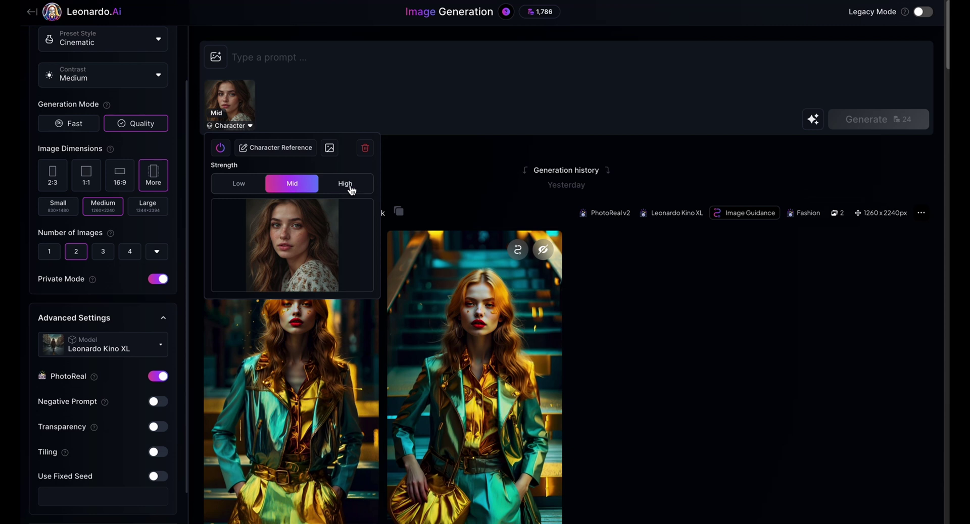
left_click(328, 111)
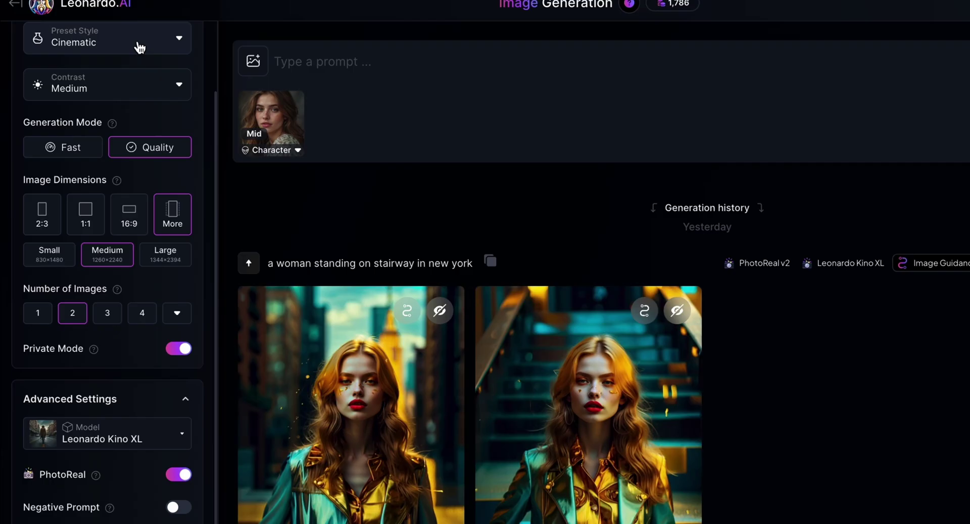
Review the platform presets and choose the Cinematic preset style for the Cinematic Kino preset.
scroll(130, 55, "up", 3)
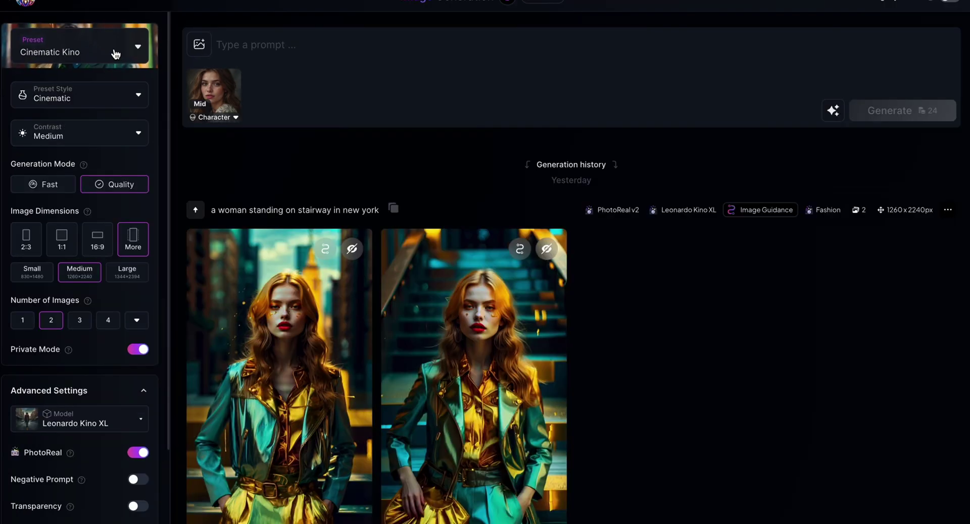
left_click(116, 54)
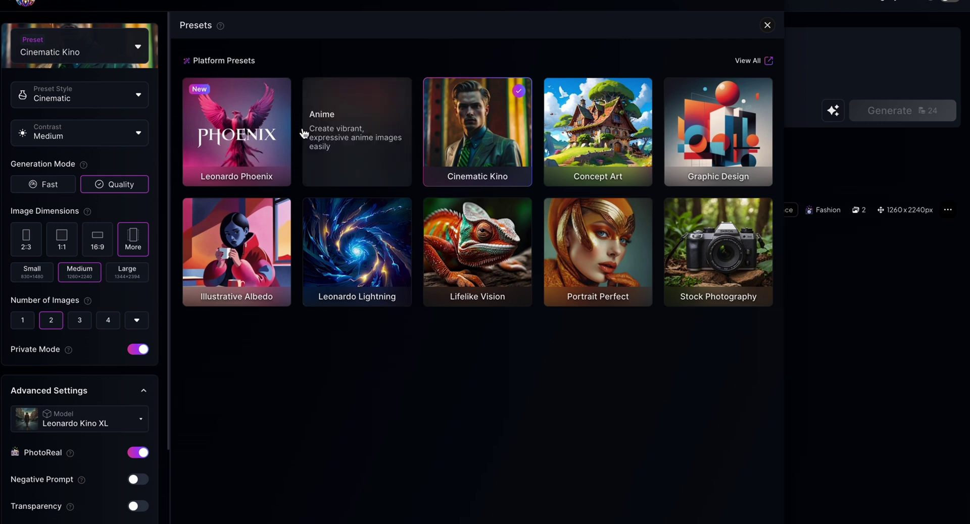
left_click(99, 107)
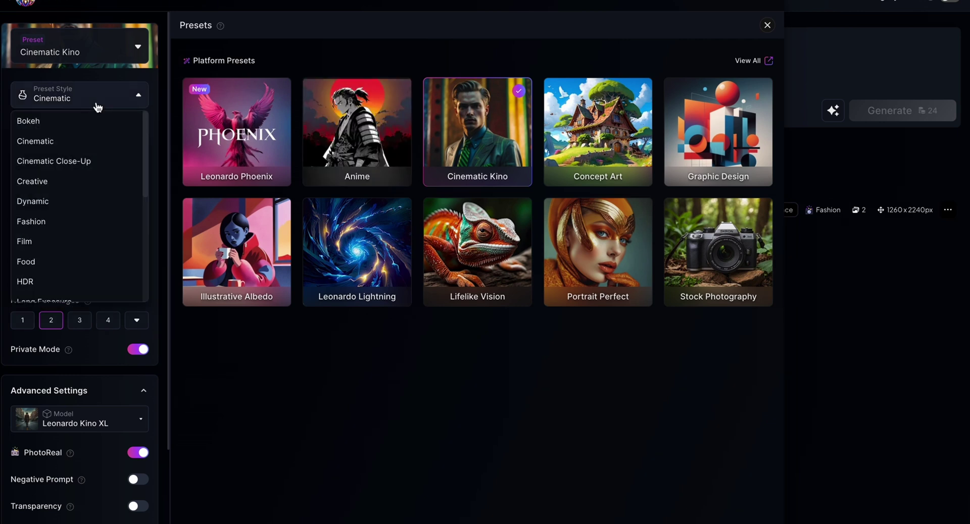
left_click(62, 142)
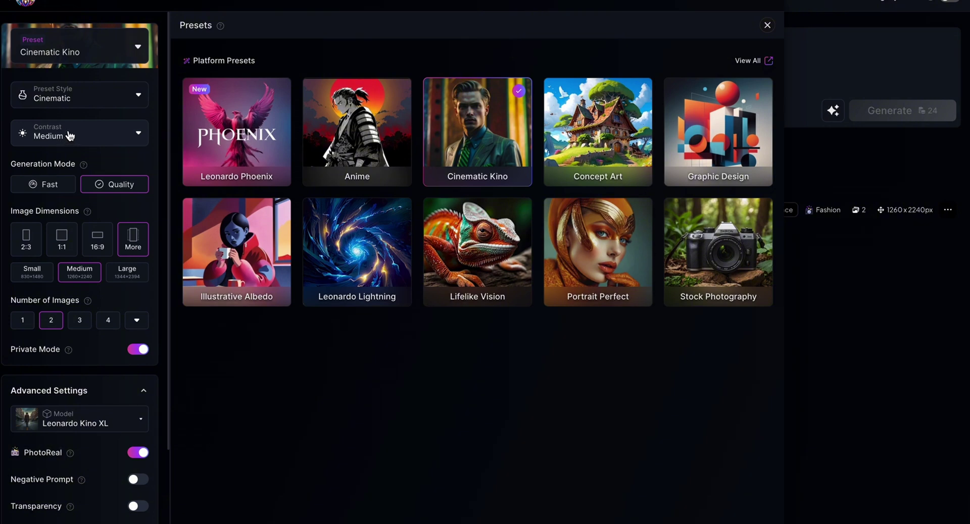
Examine the generation mode, the image dimensions with their aspect ratio options, and the number of images.
left_click_drag(23, 167, 76, 167)
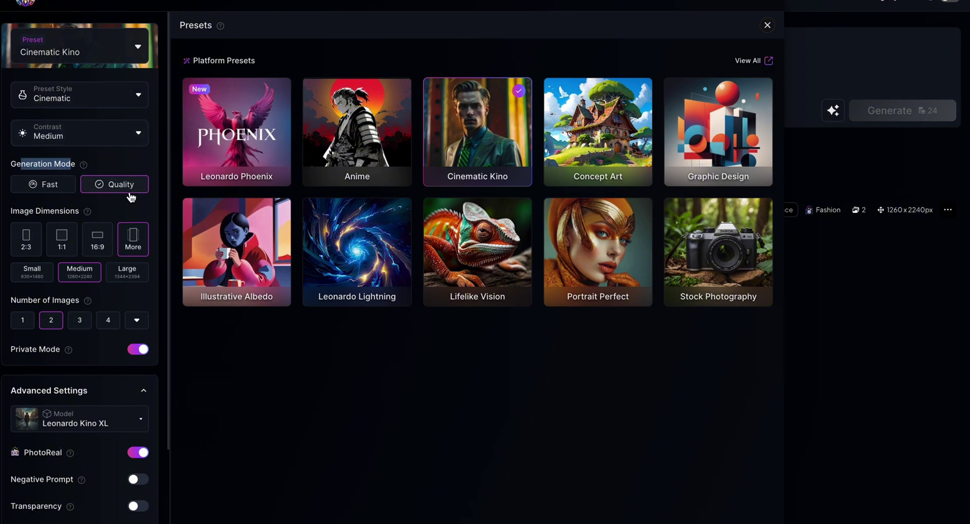
scroll(74, 200, "down", 1)
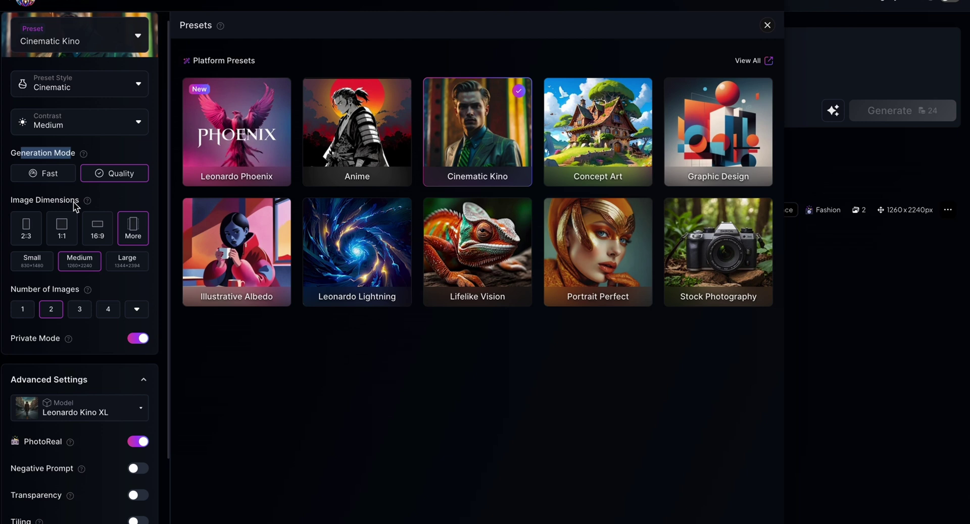
left_click(128, 235)
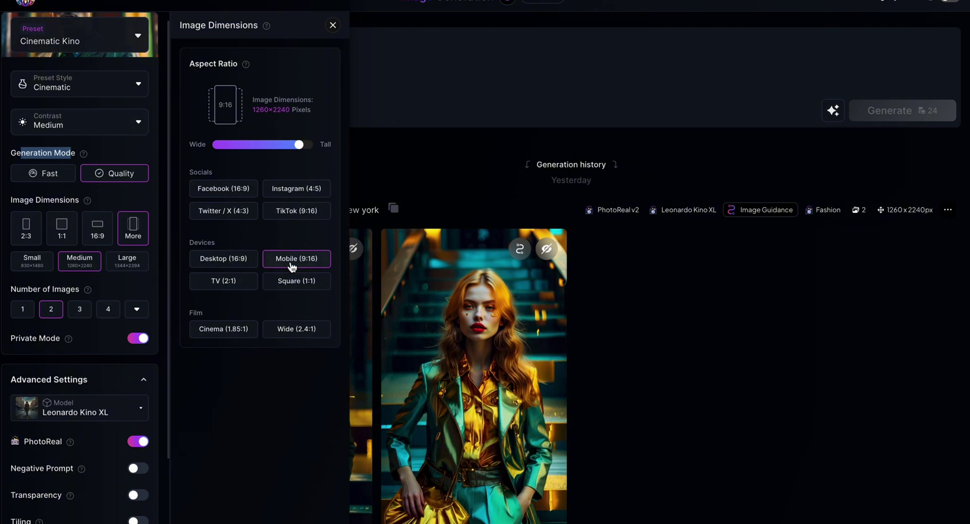
scroll(54, 288, "down", 1)
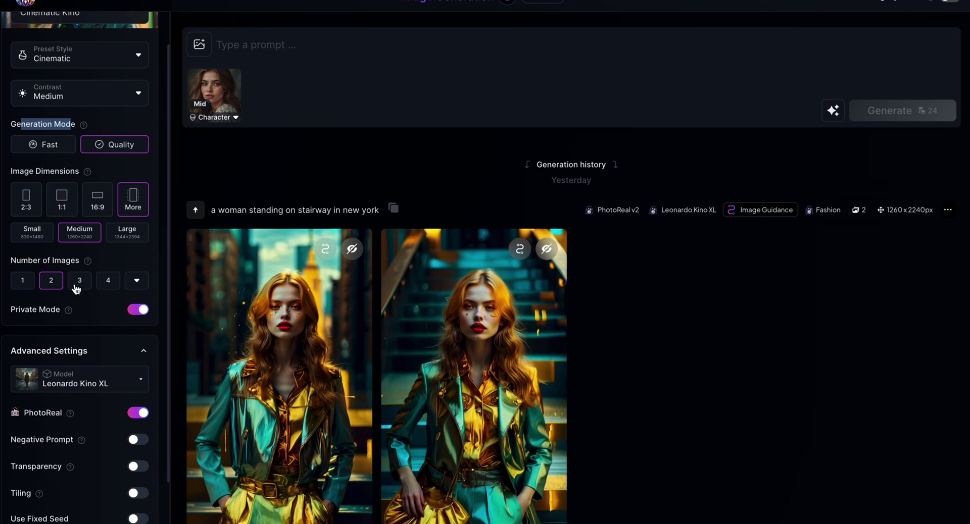
left_click(76, 284)
left_click(103, 284)
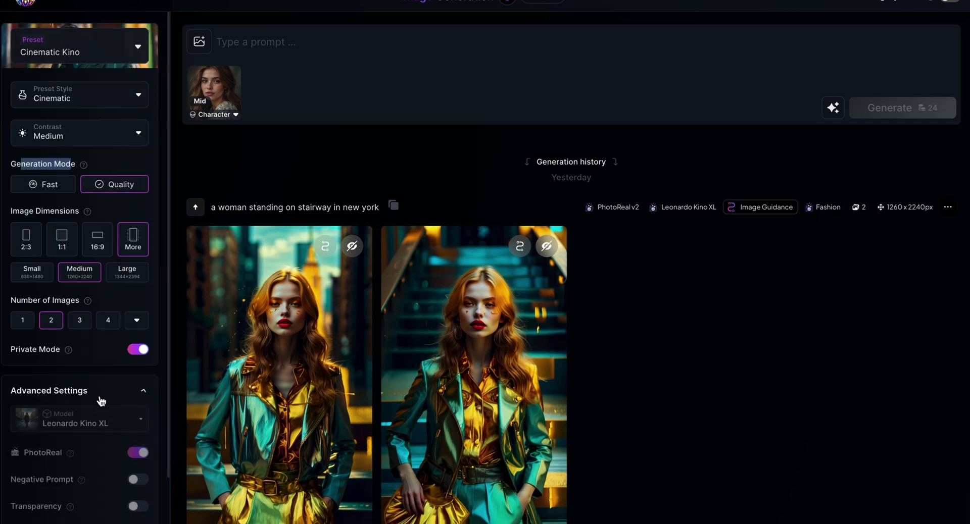
Examine the advanced settings, including the model and the PhotoReal option.
scroll(101, 396, "down", 2)
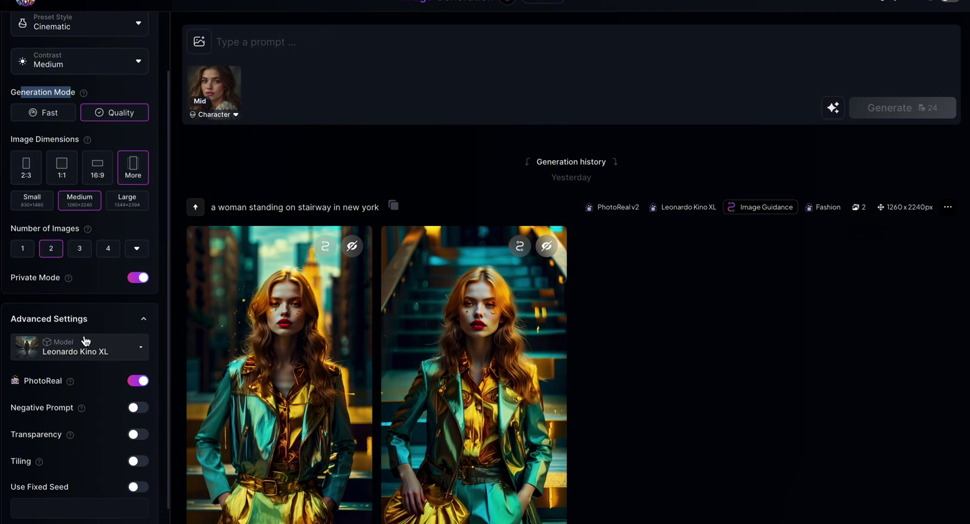
scroll(78, 298, "up", 2)
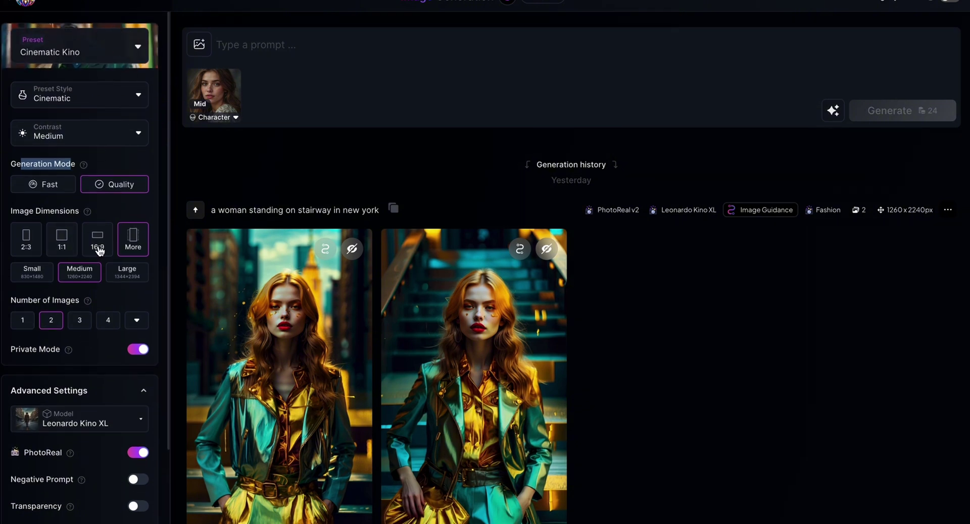
scroll(104, 299, "down", 2)
mouse_move(78, 347)
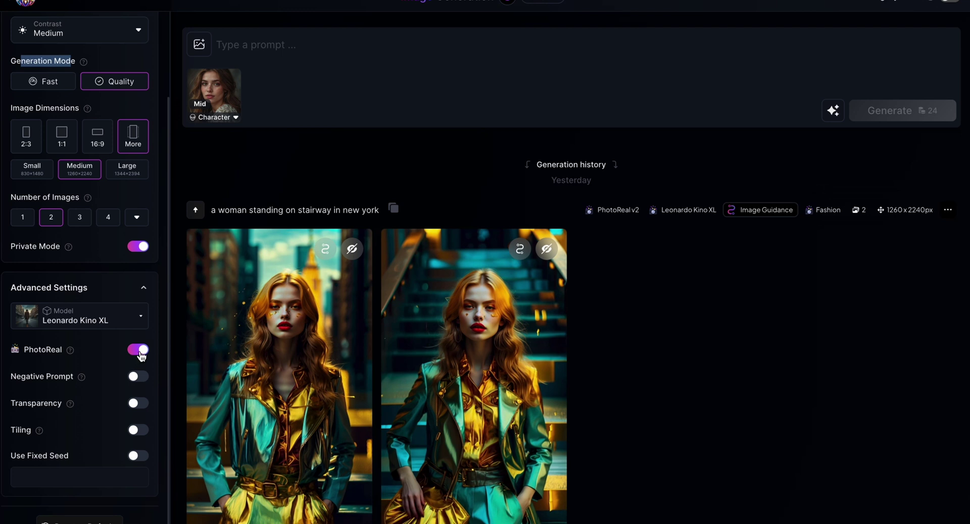
left_click(141, 353)
left_click(140, 354)
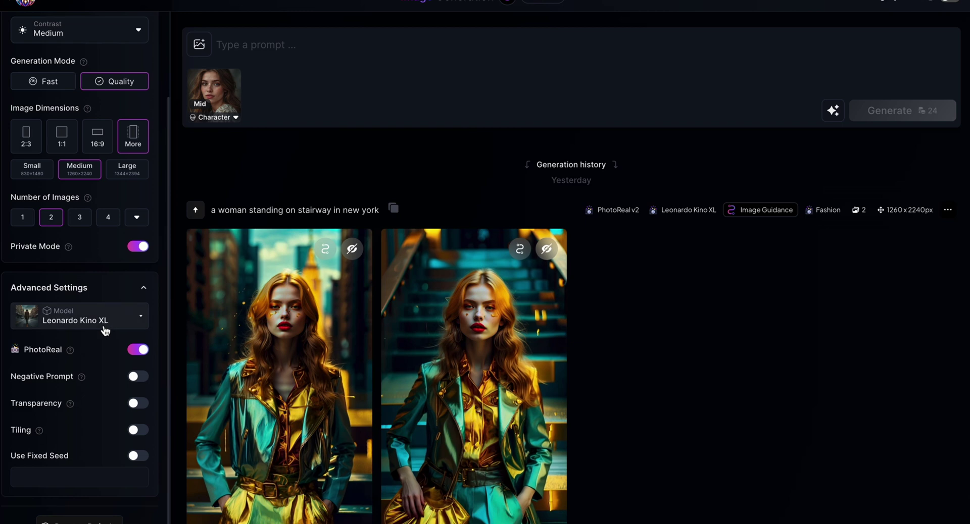
scroll(94, 334, "up", 2)
mouse_move(218, 105)
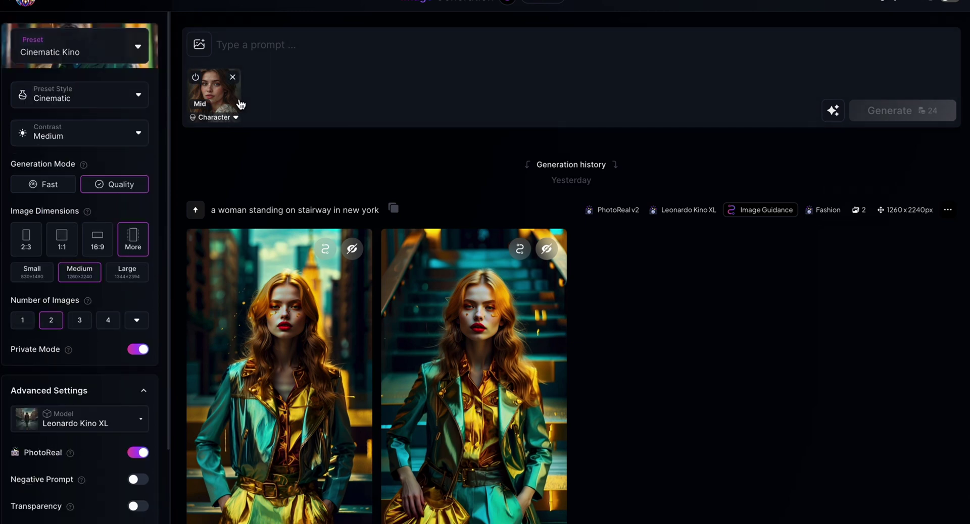
Generate images from a prompt for a woman in a bright yellow shirt on Wall Street on a busy, bright day, with depth, seen from the side.
left_click(280, 48)
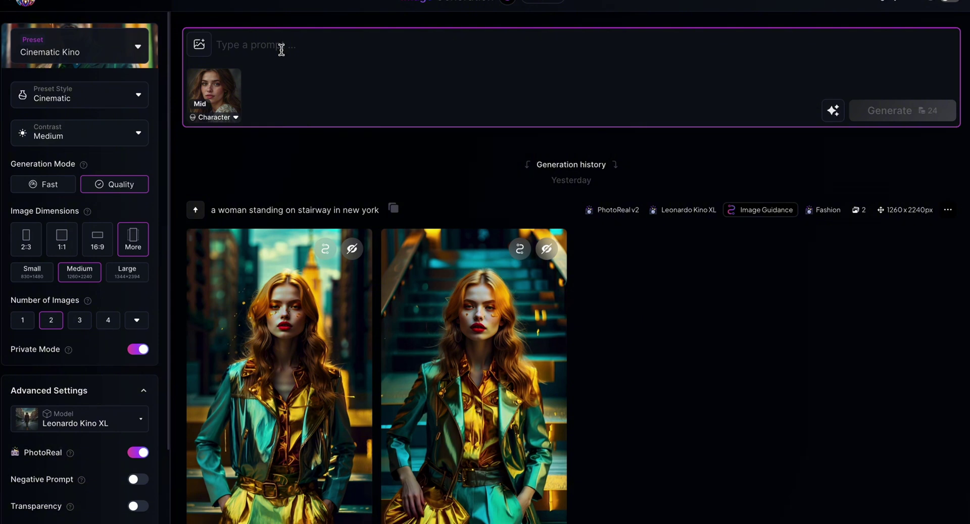
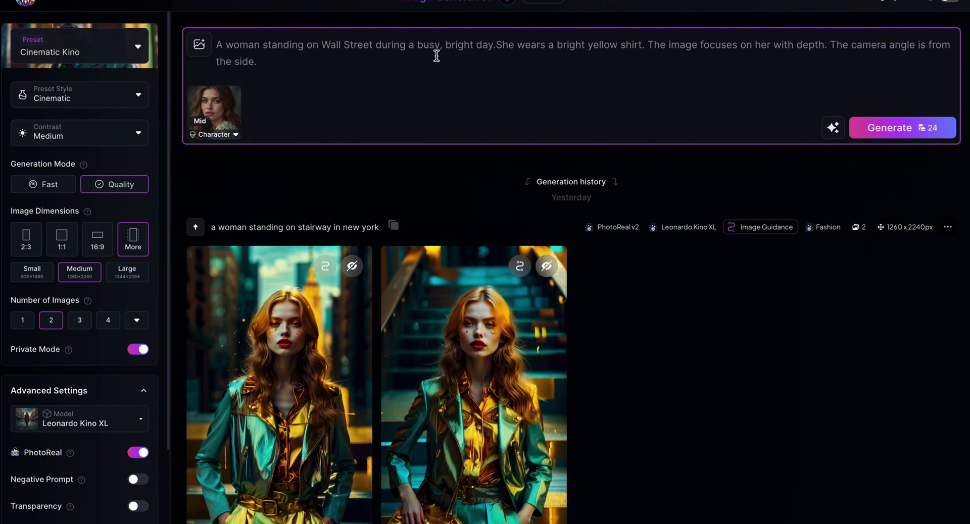
left_click_drag(446, 45, 634, 48)
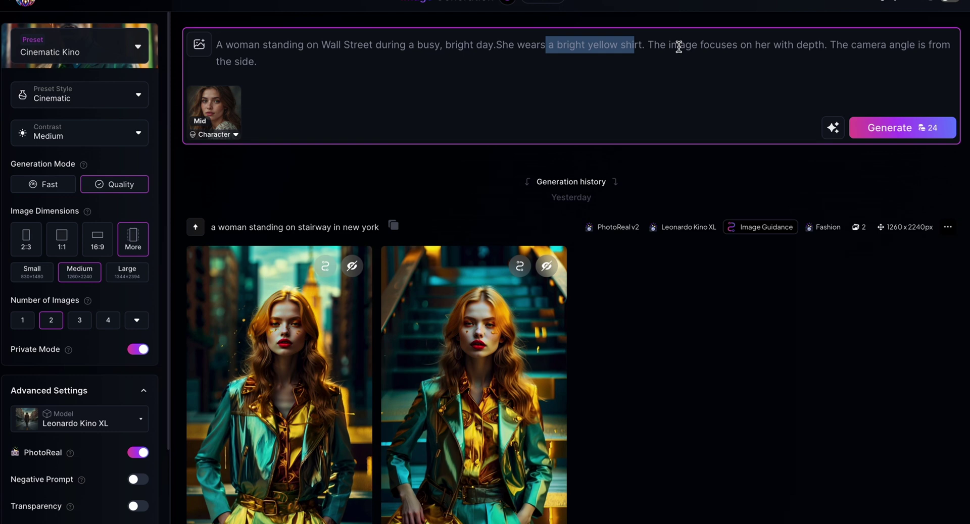
left_click_drag(672, 46, 876, 138)
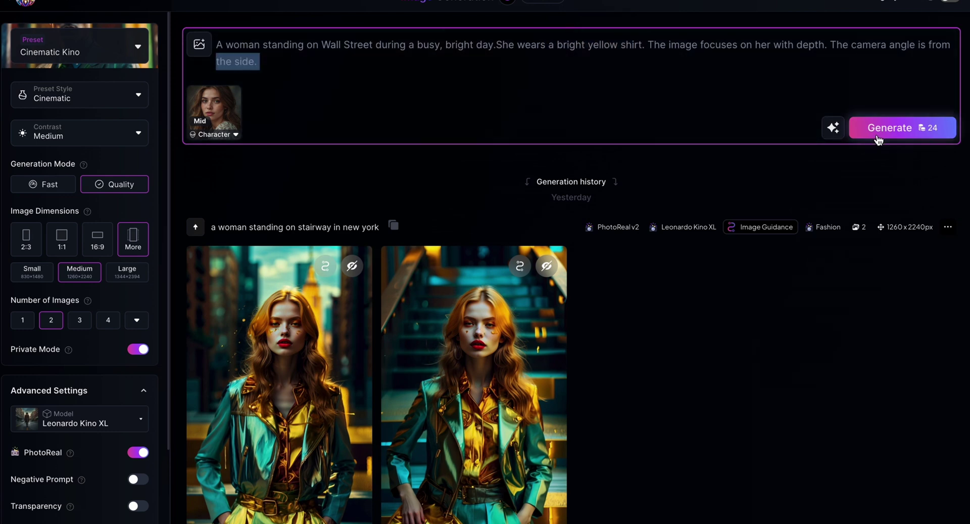
left_click(878, 135)
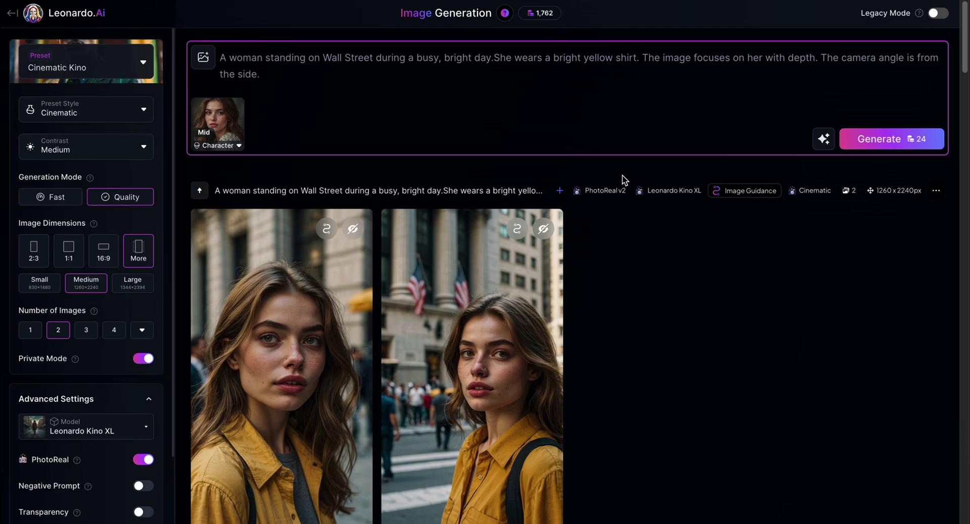
Open the first generated Wall Street image at full size and inspect its details.
left_click(335, 371)
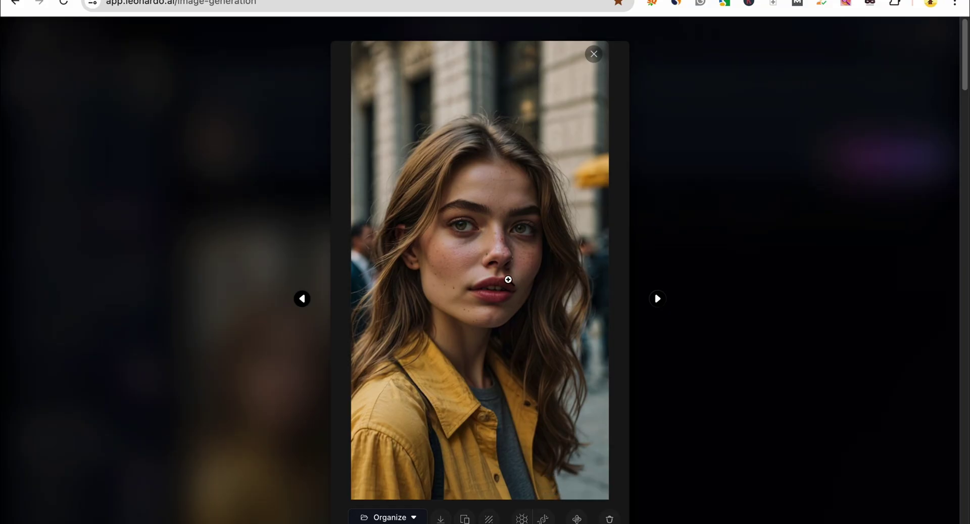
left_click(508, 280)
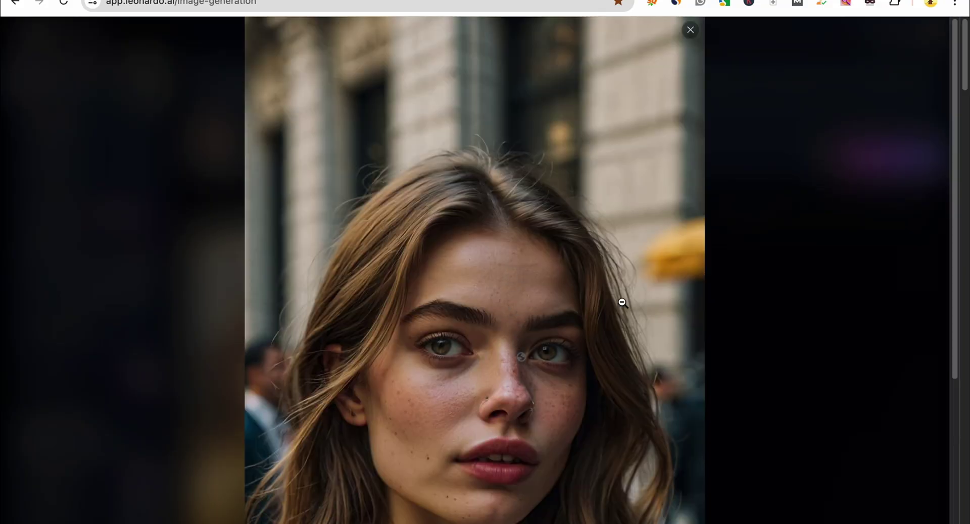
scroll(622, 302, "down", 3)
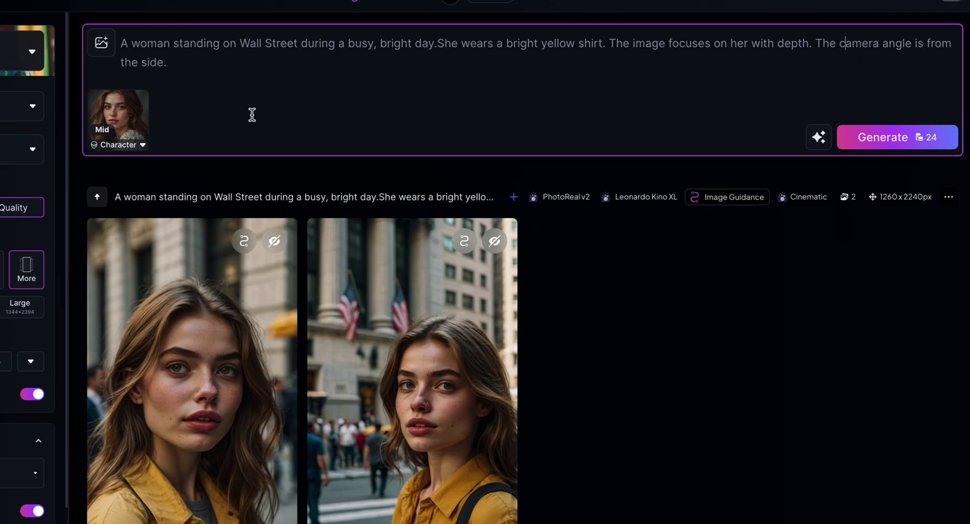
Change the camera angle at the end of the prompt to below.
left_click_drag(167, 63, 125, 67)
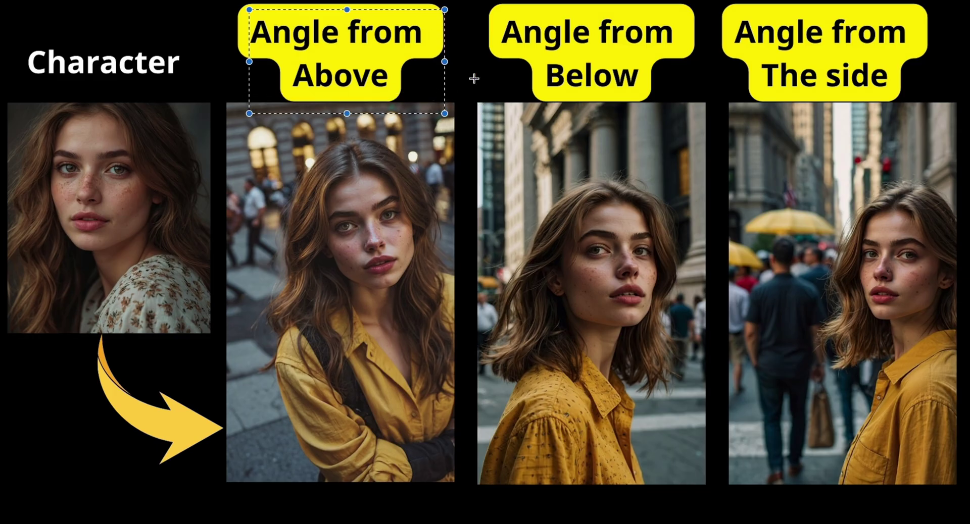
left_click_drag(540, 60, 643, 119)
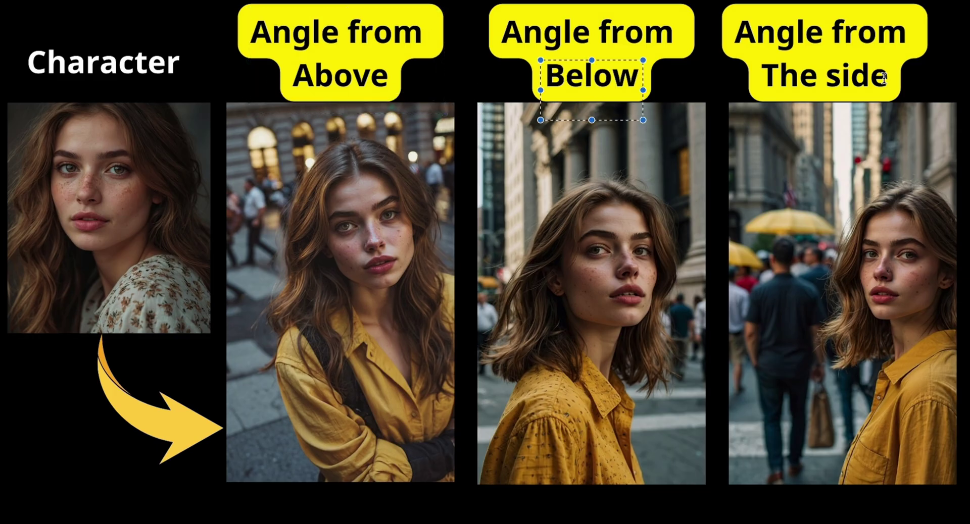
left_click_drag(768, 50, 927, 107)
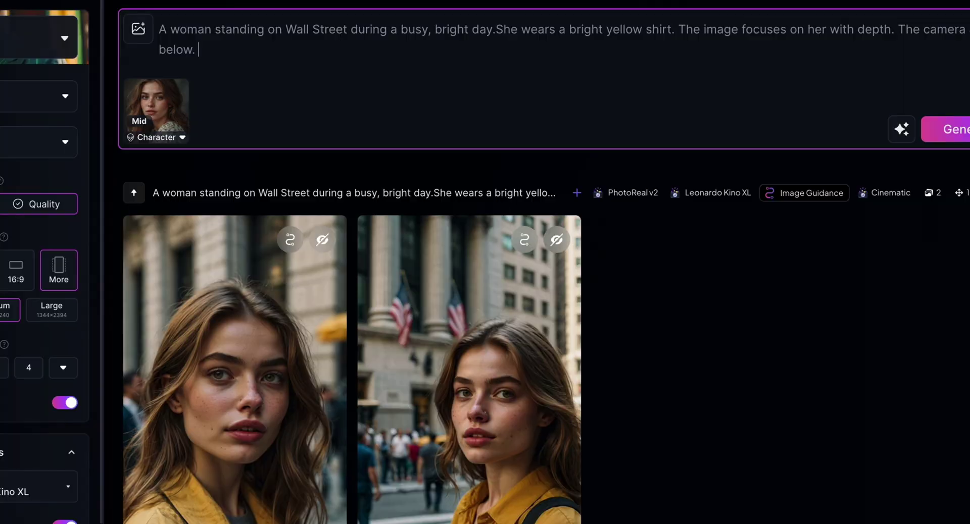
Add "She is happy and smiling" to the end of the Wall Street prompt.
type("She iss")
key("BackSpace")
type("happy and s")
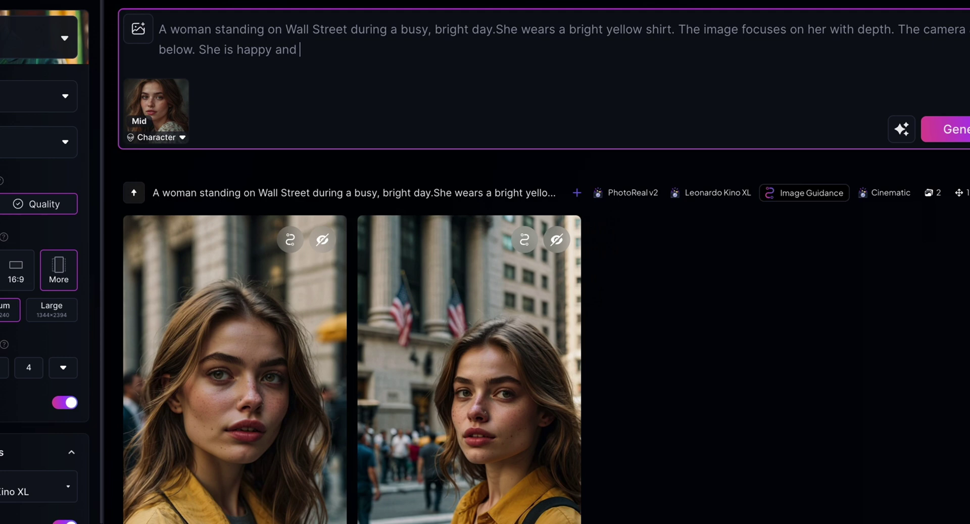
type("miling")
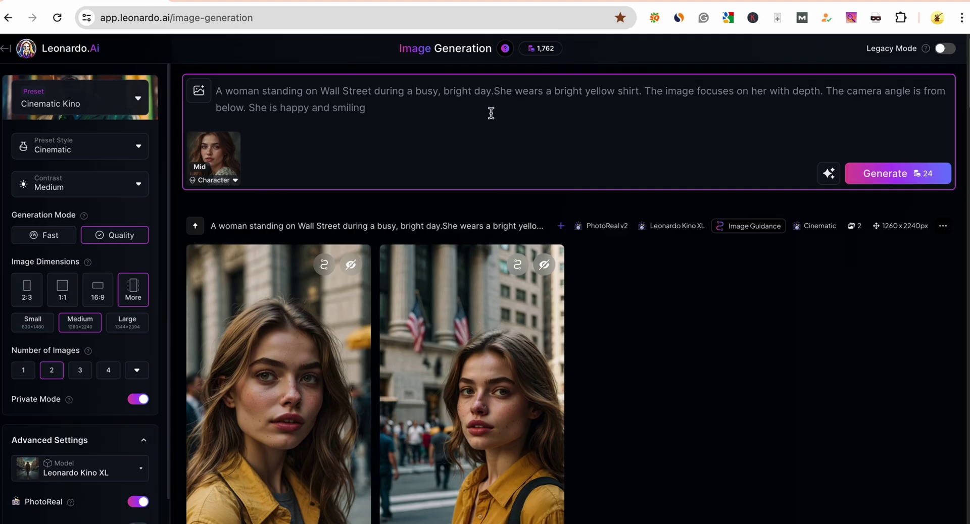
Clear the Wall Street prompt and set the preset style to Fashion.
key("ctrl+a")
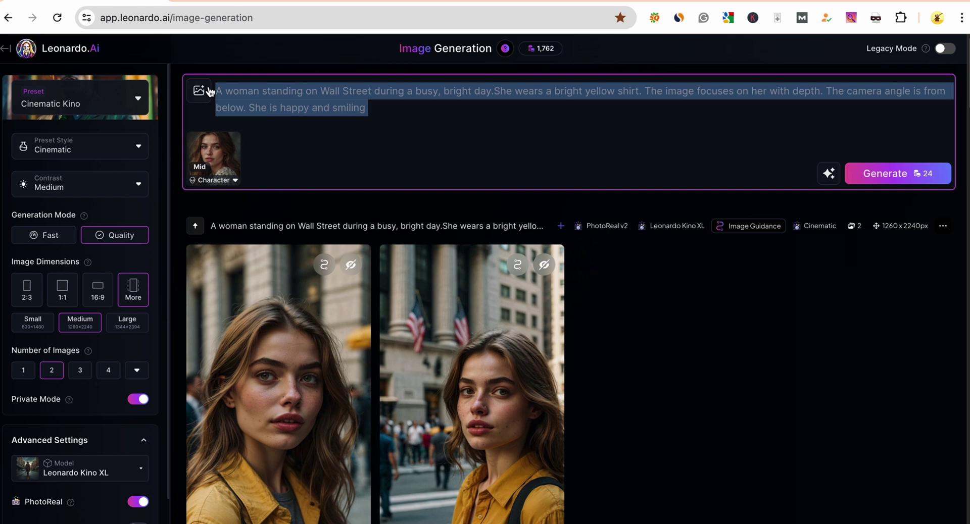
key("BackSpace")
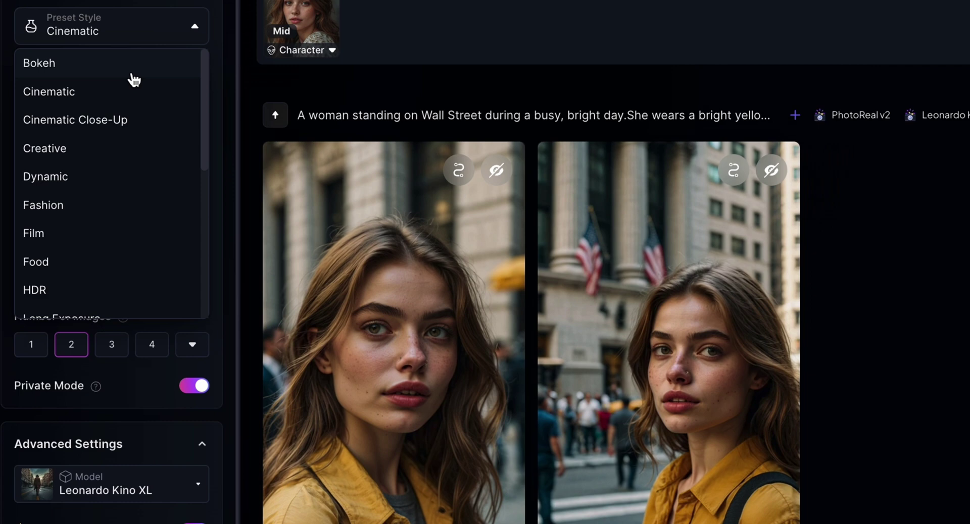
left_click(82, 208)
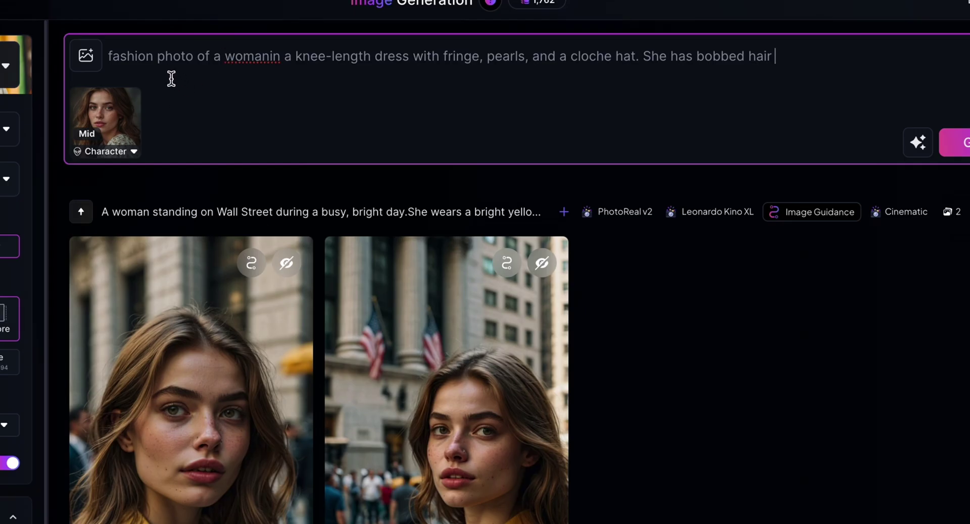
Correct "womanin" to "woman" in the fashion prompt with the fringed dress and cloche hat, generate the images and open the first result.
left_click(277, 55)
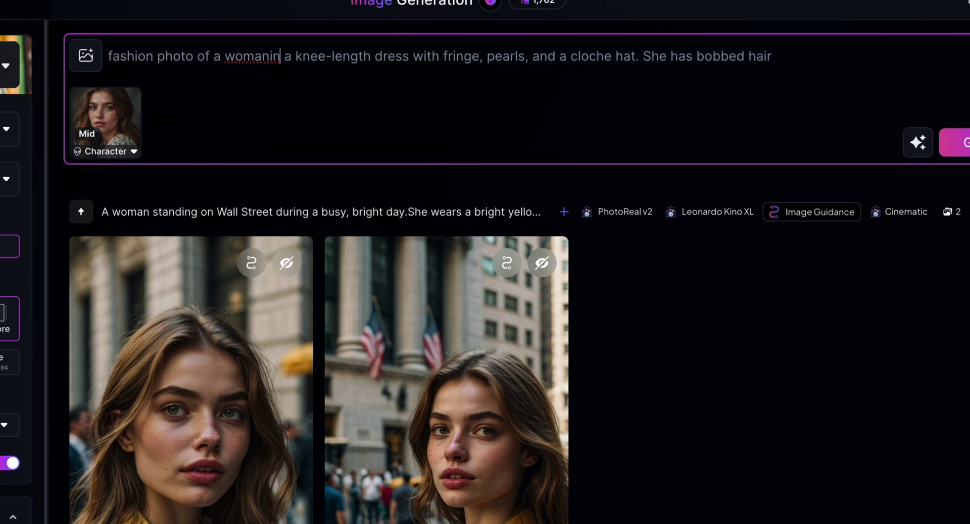
key("BackSpace")
key("BackSpace")
left_click(332, 56)
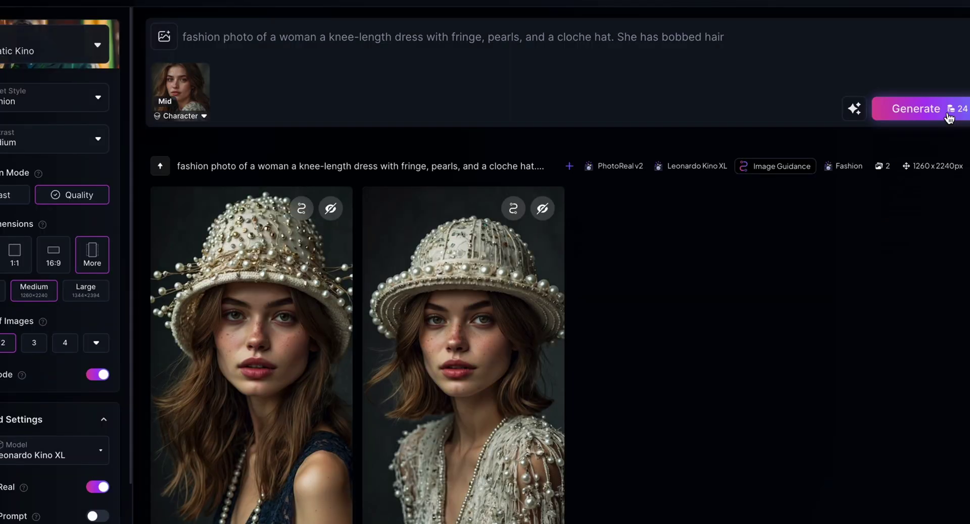
left_click(250, 404)
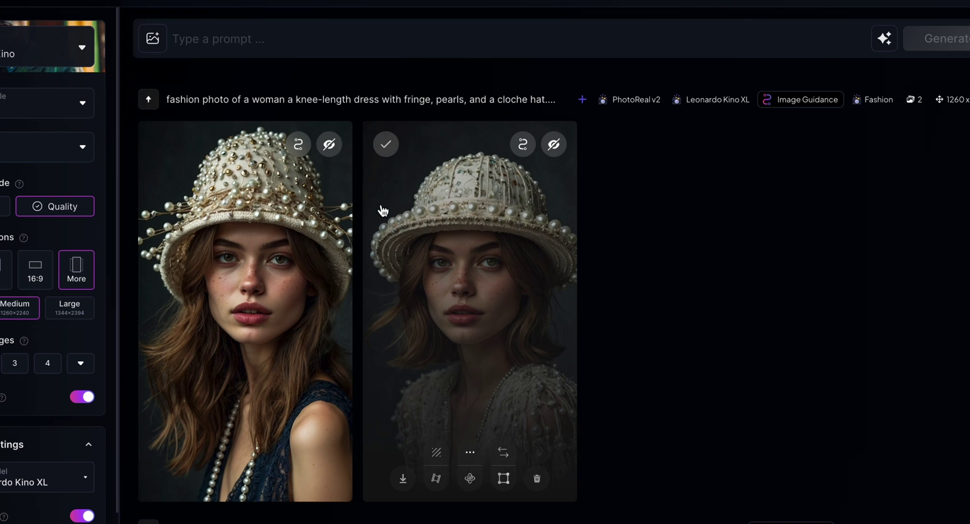
Add the uploaded portrait of the brown-haired woman as a Character Reference for the empty prompt.
left_click(157, 47)
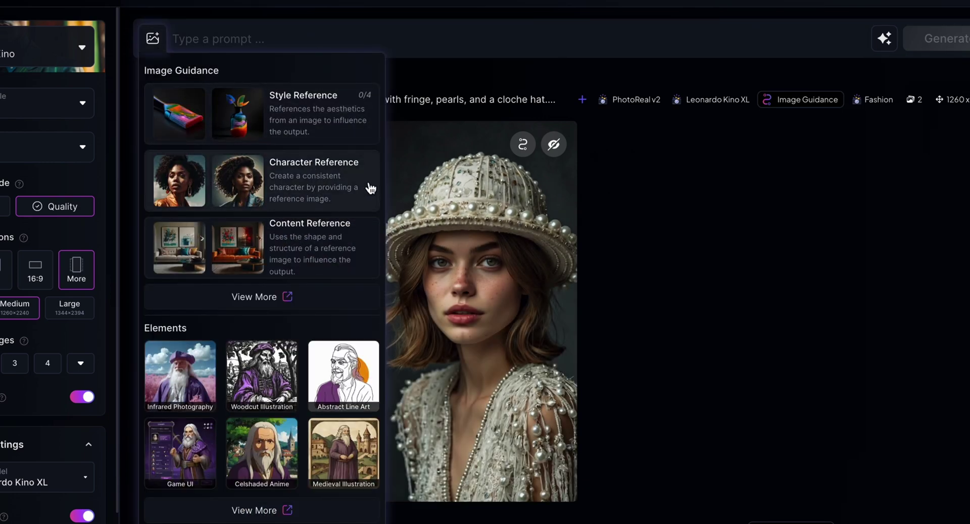
left_click(323, 183)
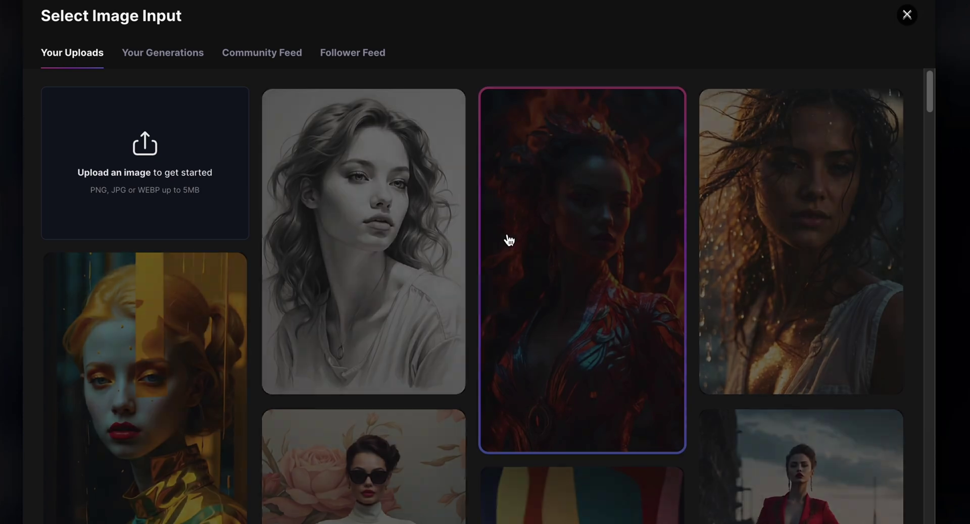
scroll(507, 241, "down", 10)
left_click(796, 279)
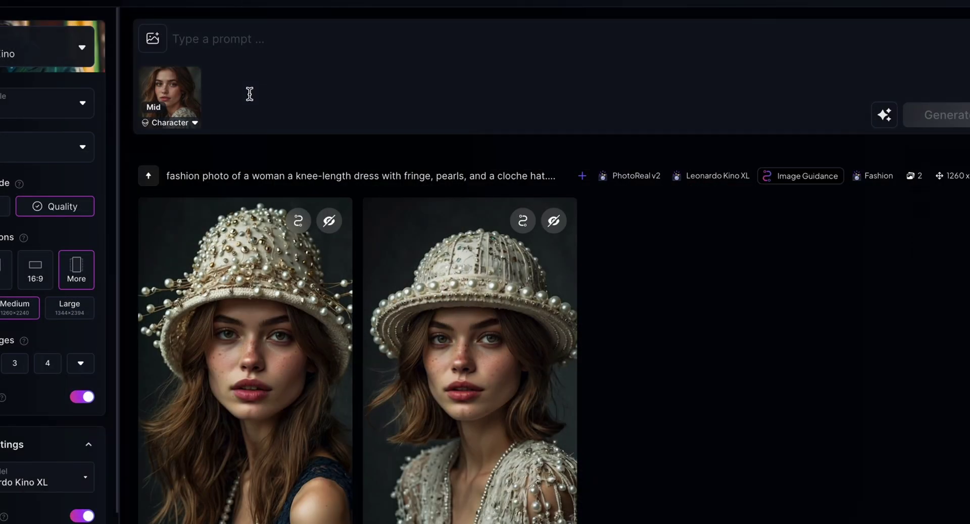
Add the uploaded photo of a woman in a yoga pose by the windows as a Pose to Image reference.
left_click(161, 47)
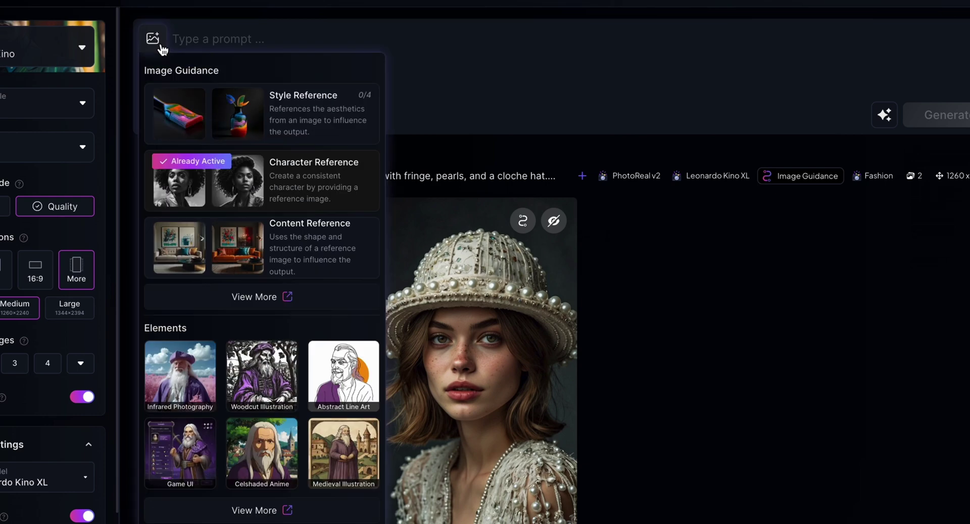
left_click(255, 298)
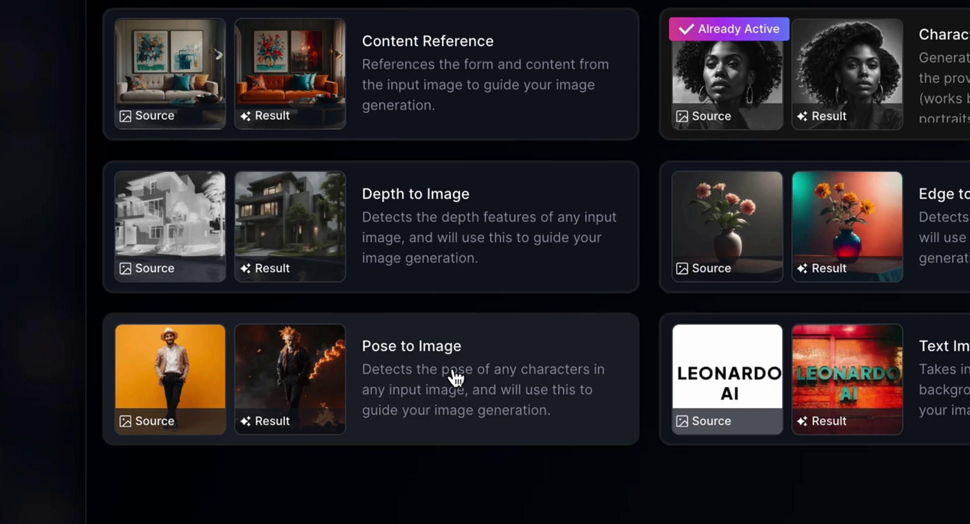
left_click(454, 376)
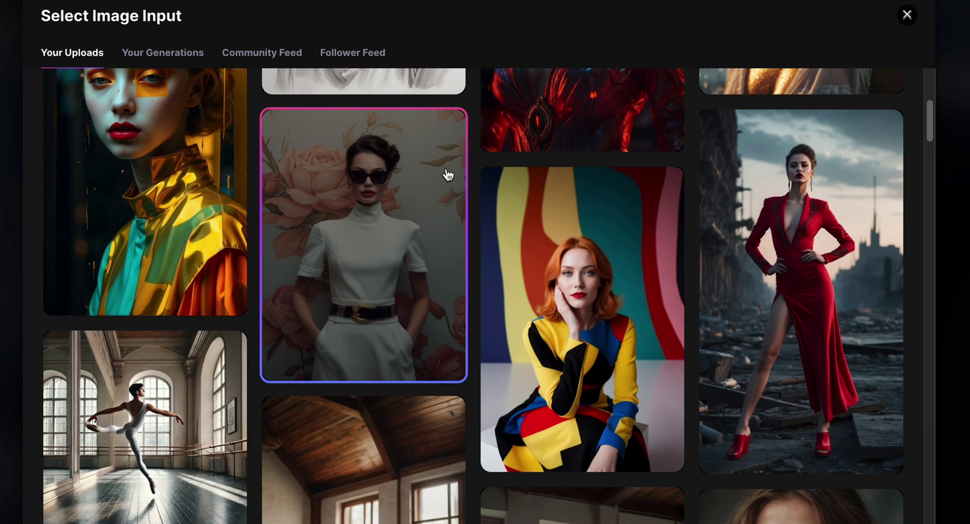
scroll(448, 173, "down", 1)
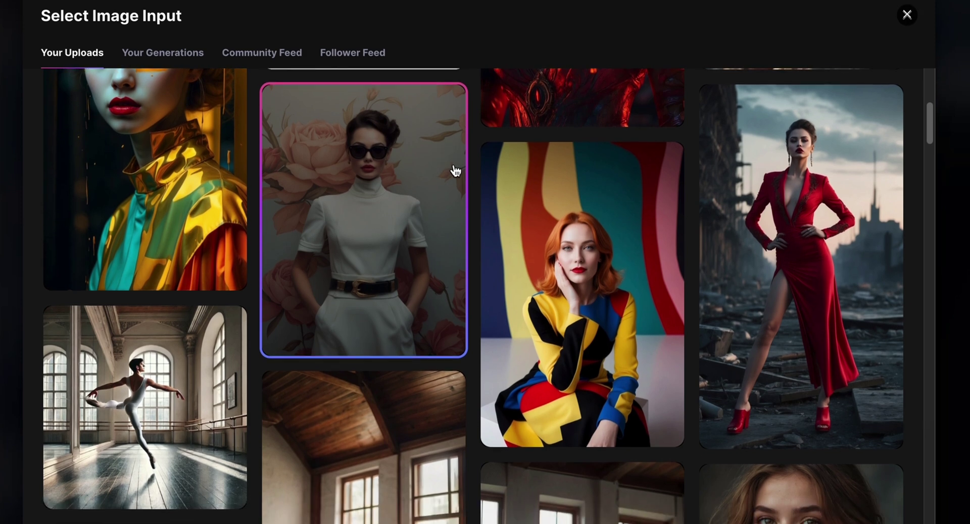
scroll(621, 308, "down", 5)
left_click(644, 292)
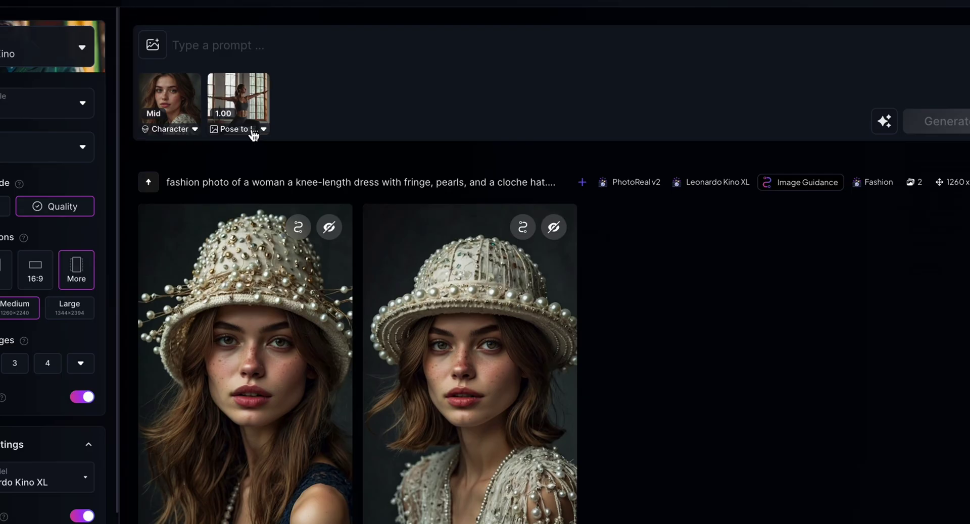
Set the pose reference's strength to 1.25 and enter the prompt "A woman practicing yoga on the grass under golden sunlight".
left_click(347, 171)
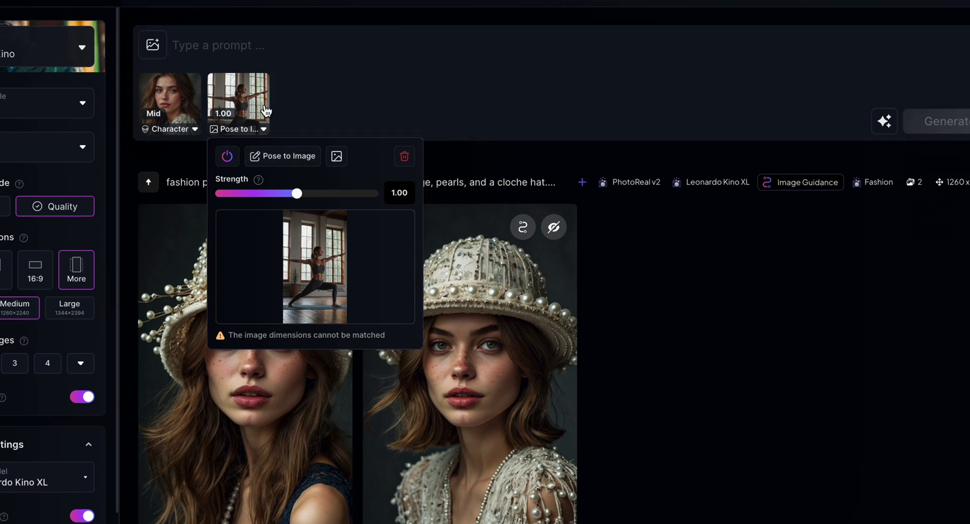
left_click_drag(299, 193, 318, 200)
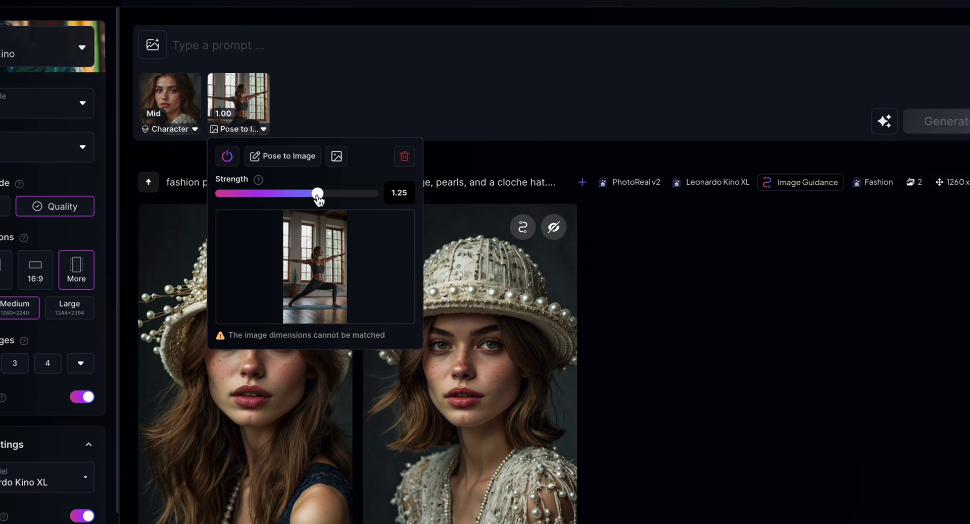
left_click(385, 121)
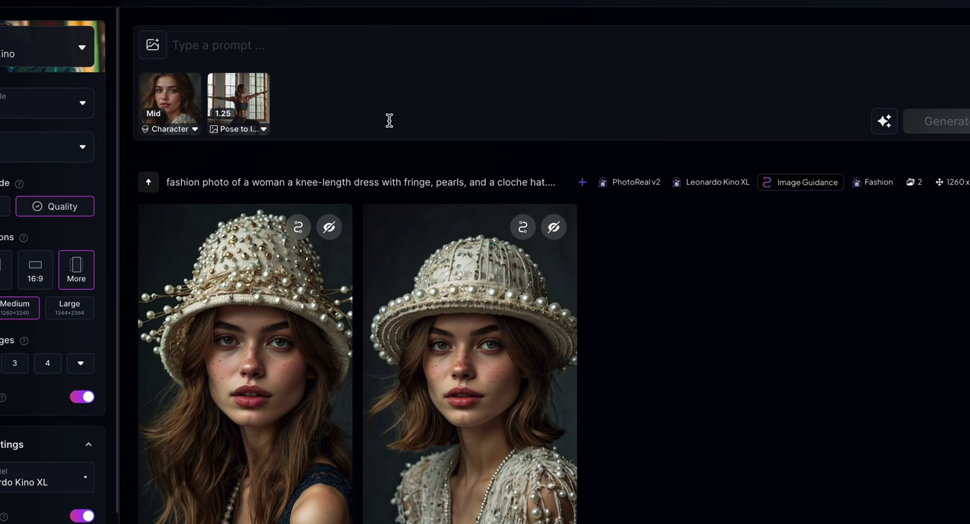
left_click(389, 120)
type("A woman practicing yoga on the grass under golden sunlight")
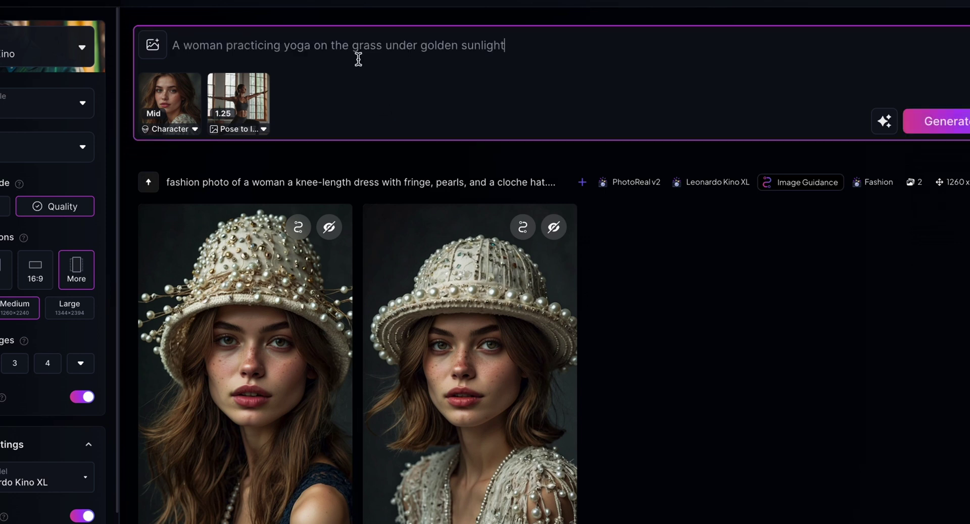
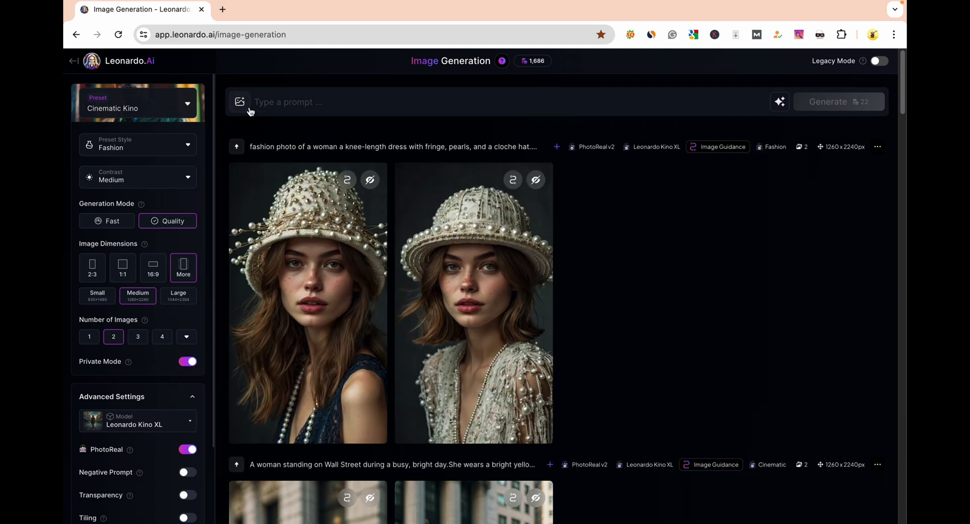
Attach the brown-haired woman's portrait again as the Character Reference for a new generation.
left_click(245, 106)
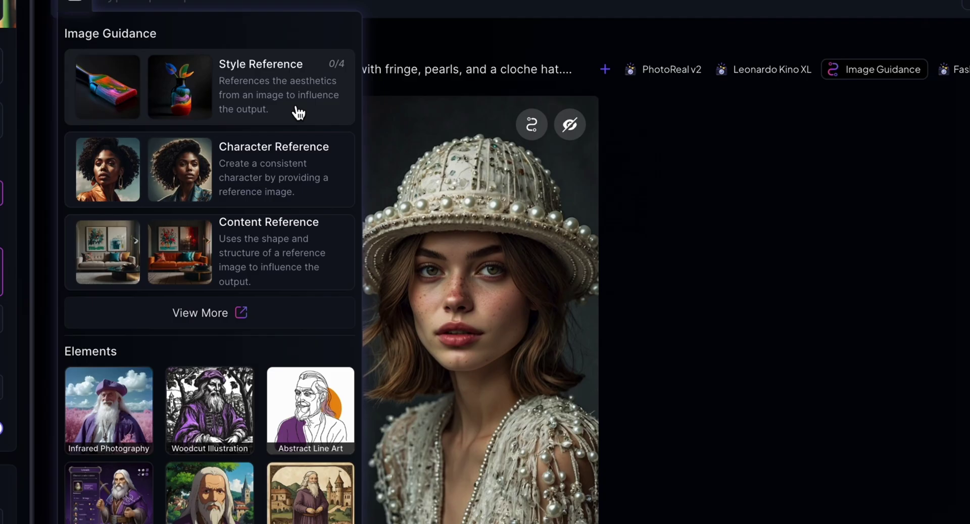
left_click(281, 156)
left_click(776, 263)
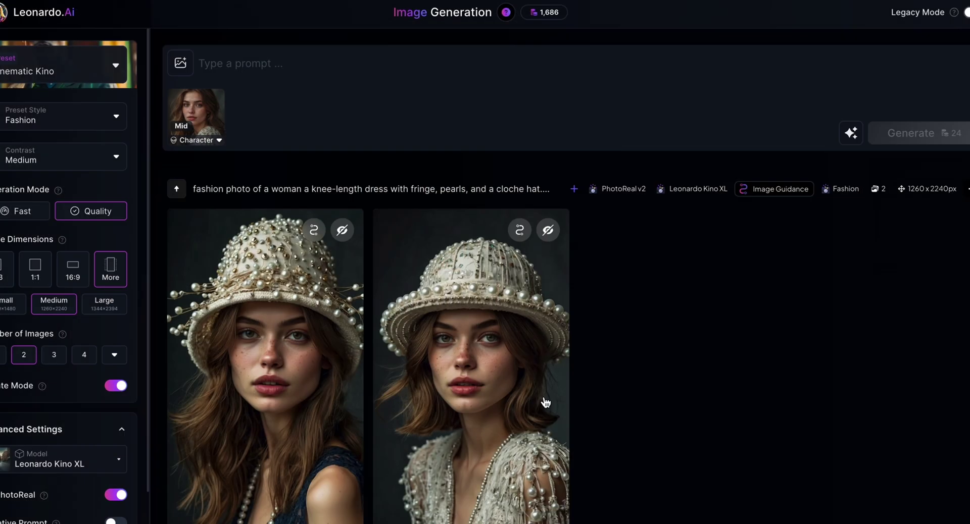
Add the uploaded image of the wet-haired woman in golden light as a Style Reference with Ultra strength.
left_click(180, 62)
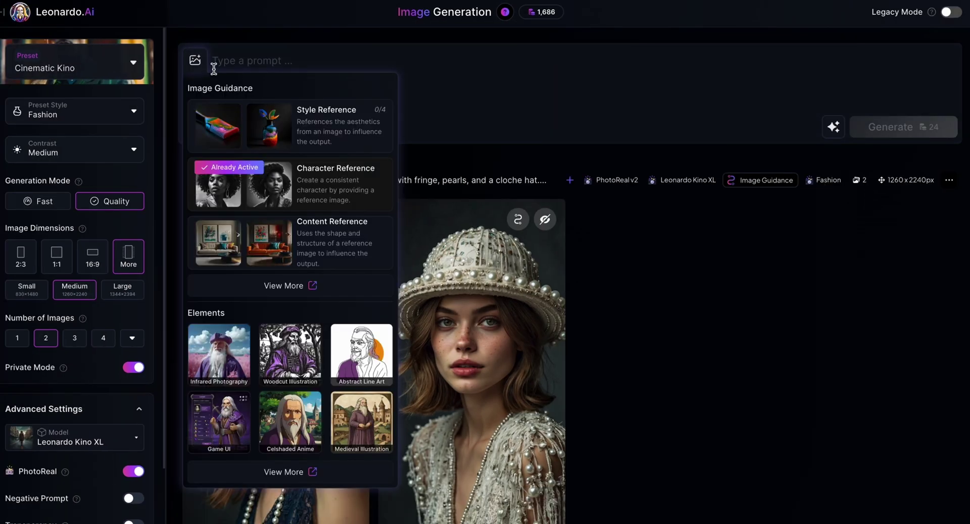
left_click(325, 120)
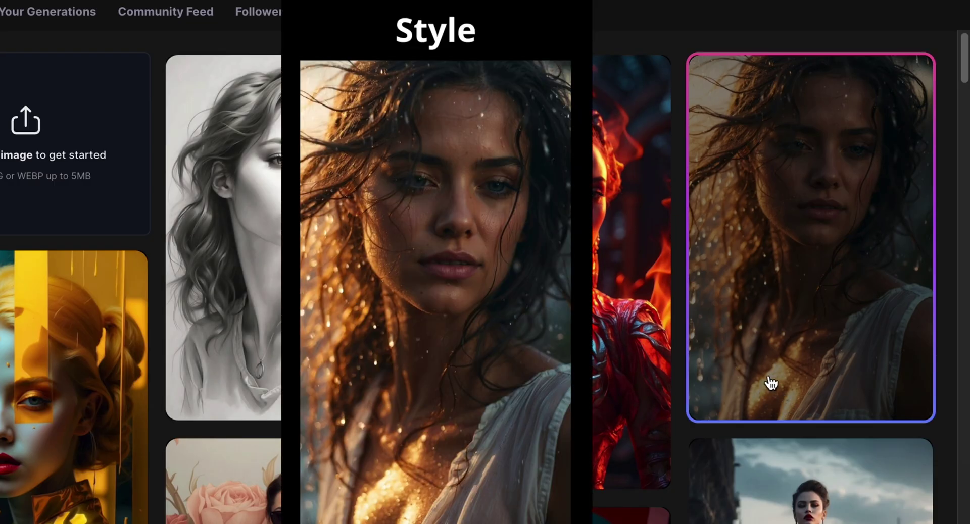
left_click(773, 353)
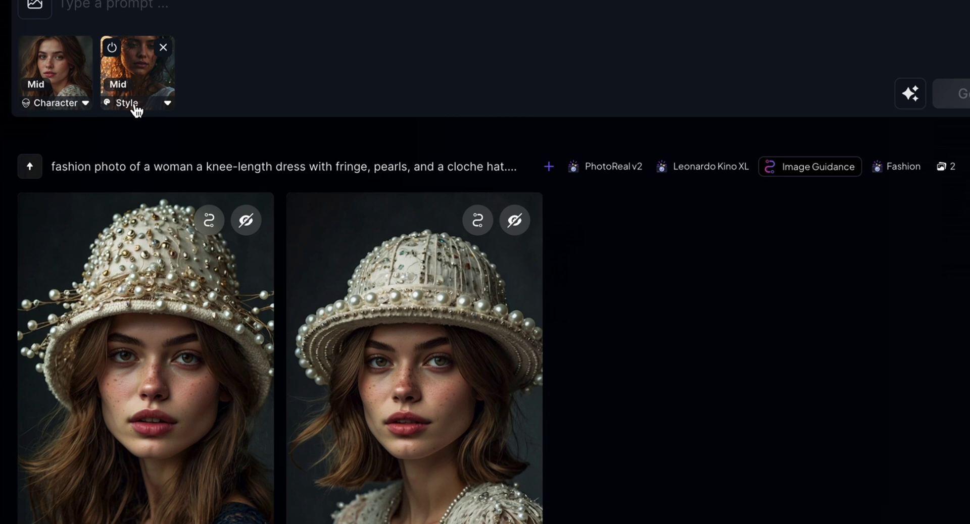
left_click(136, 106)
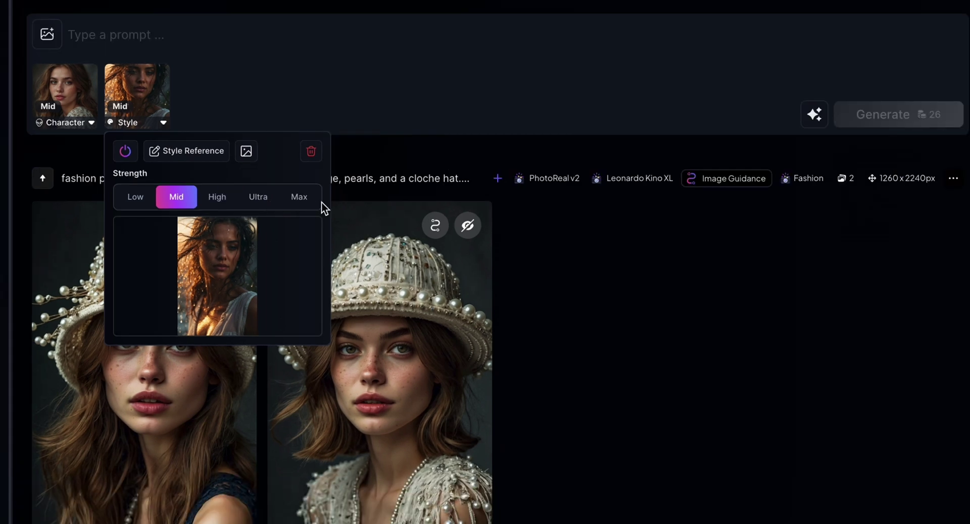
left_click(268, 202)
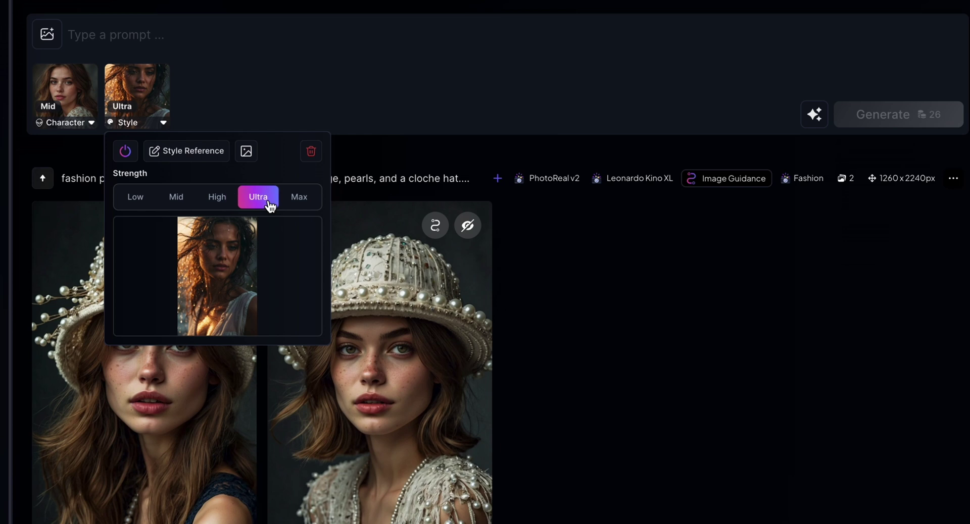
Generate images from the prompt "potrait of a woman" with both references and open the first result.
left_click(168, 33)
type("potrait of a woman")
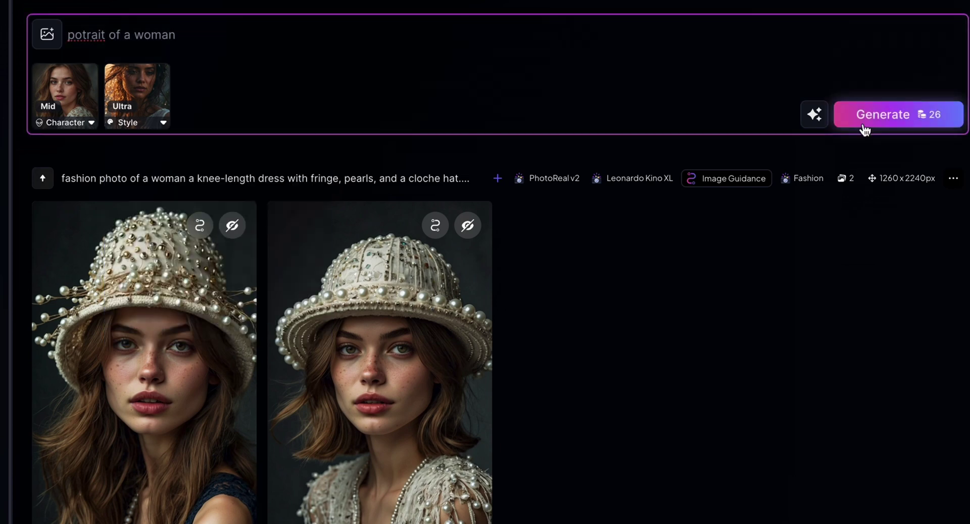
left_click(865, 128)
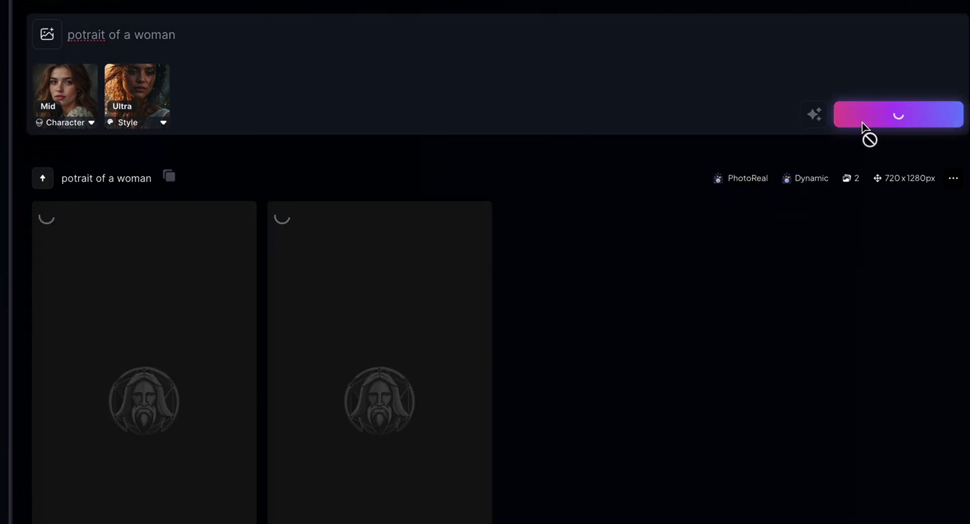
scroll(704, 274, "down", 1)
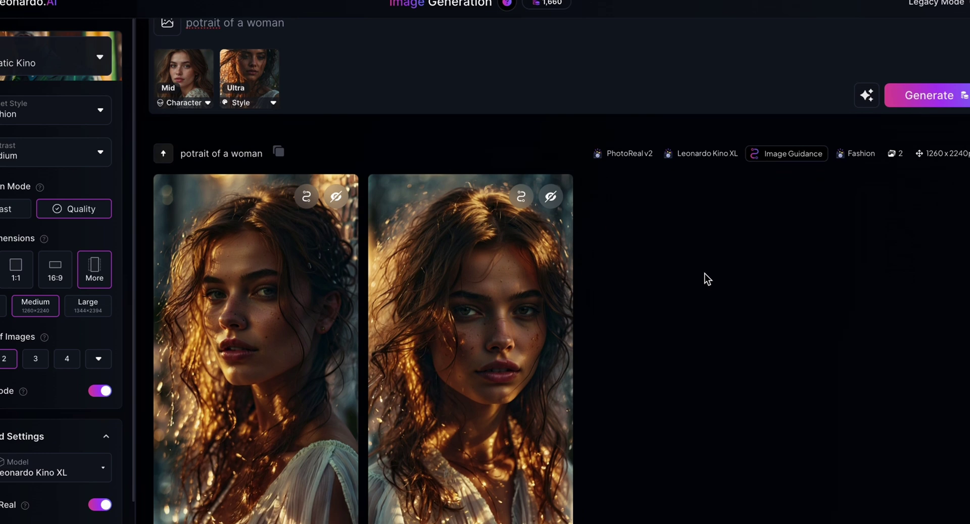
scroll(704, 274, "up", 1)
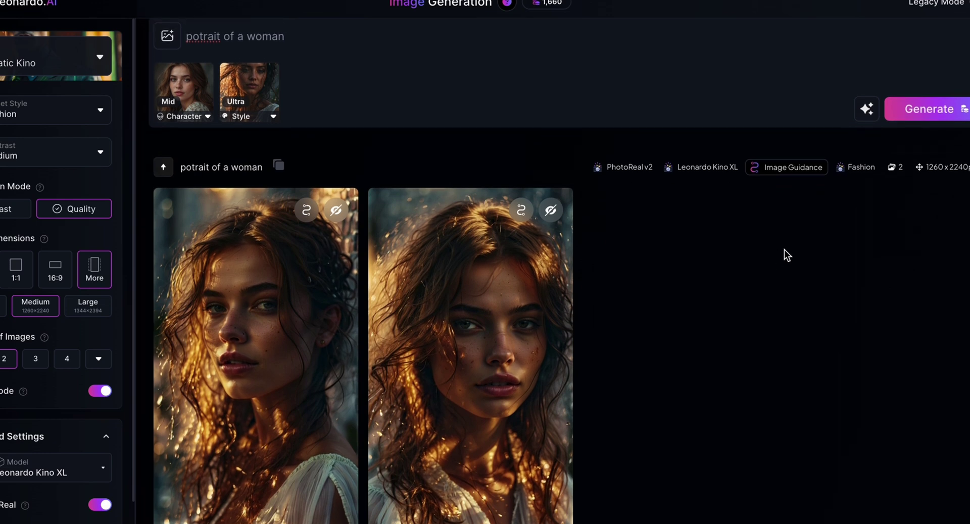
left_click(346, 359)
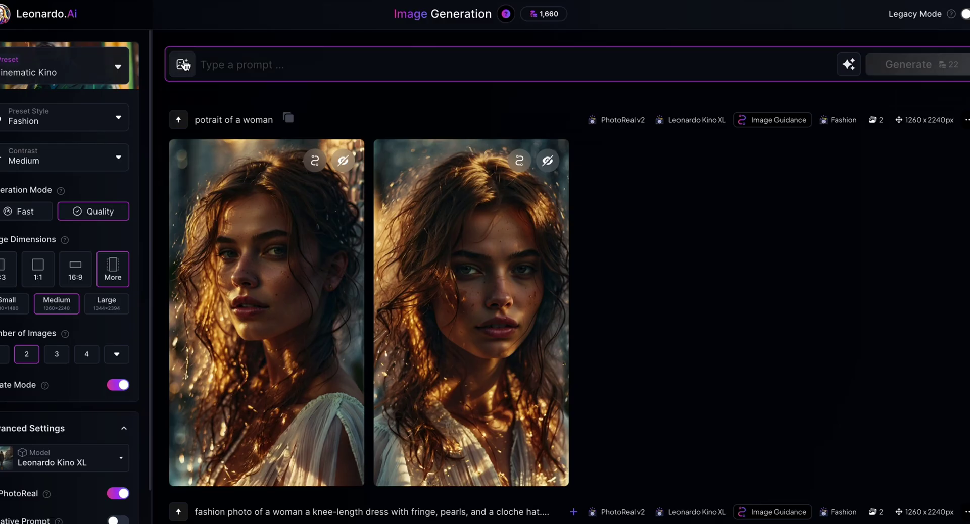
Attach the uploaded portrait of the brown-haired woman in the floral top as the Character Reference.
left_click(182, 64)
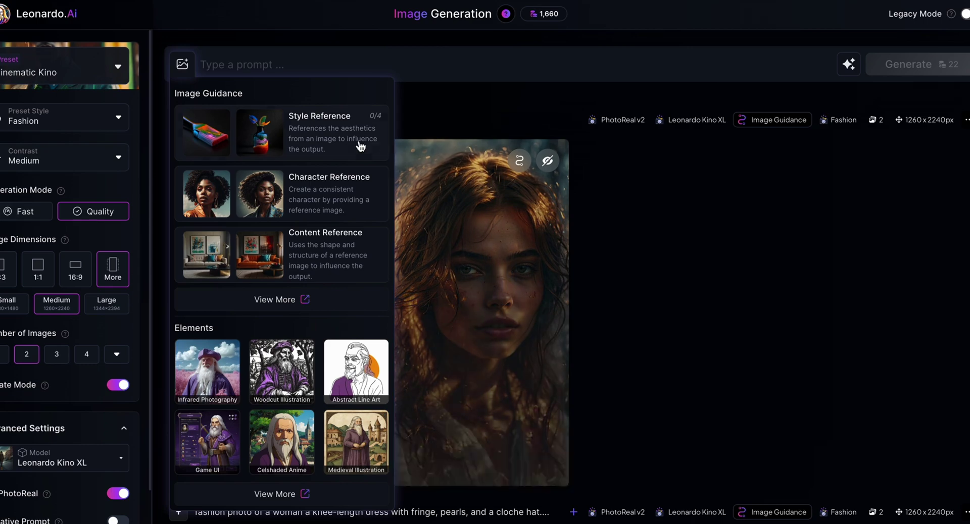
left_click(348, 200)
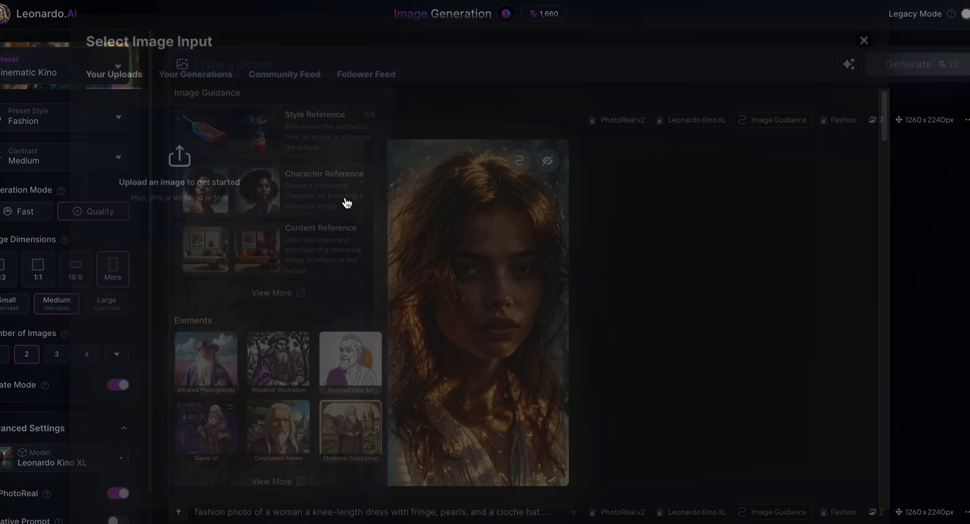
scroll(696, 231, "down", 5)
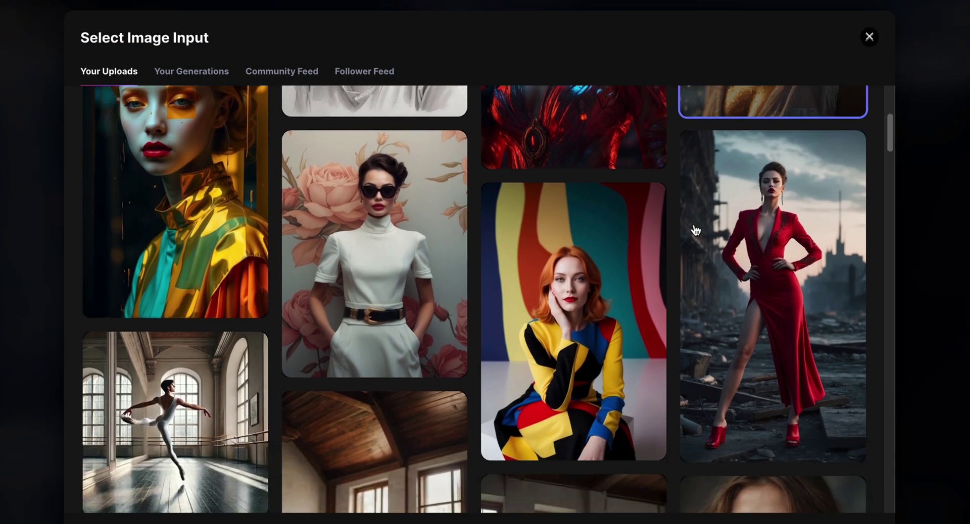
scroll(696, 230, "up", 5)
scroll(696, 230, "down", 6)
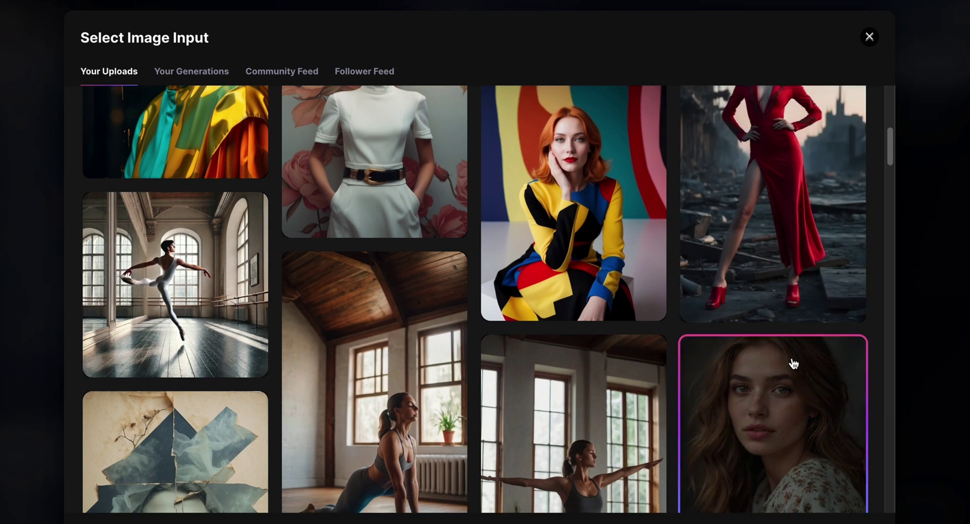
left_click(793, 363)
left_click(745, 413)
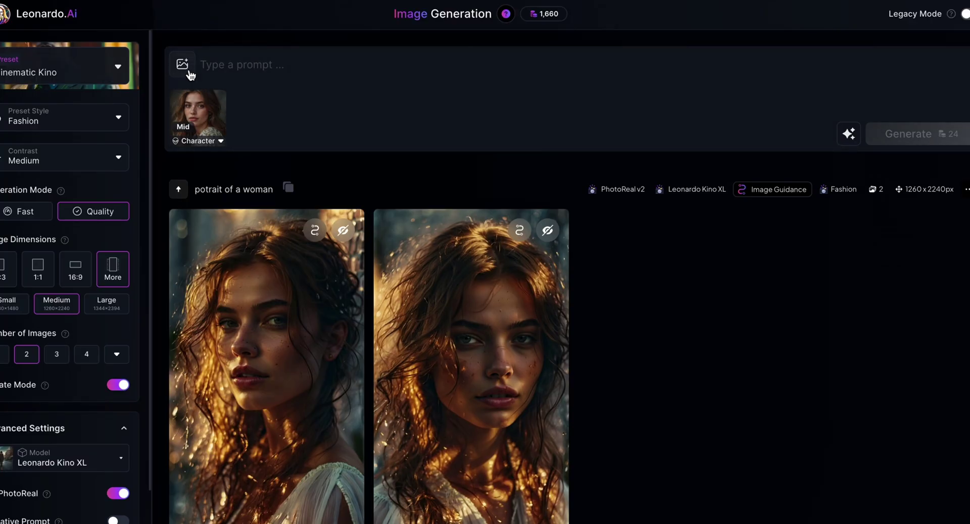
Add the uploaded image of the woman standing in a red dress among ruins as a Pose to Image reference.
left_click(189, 73)
left_click(277, 303)
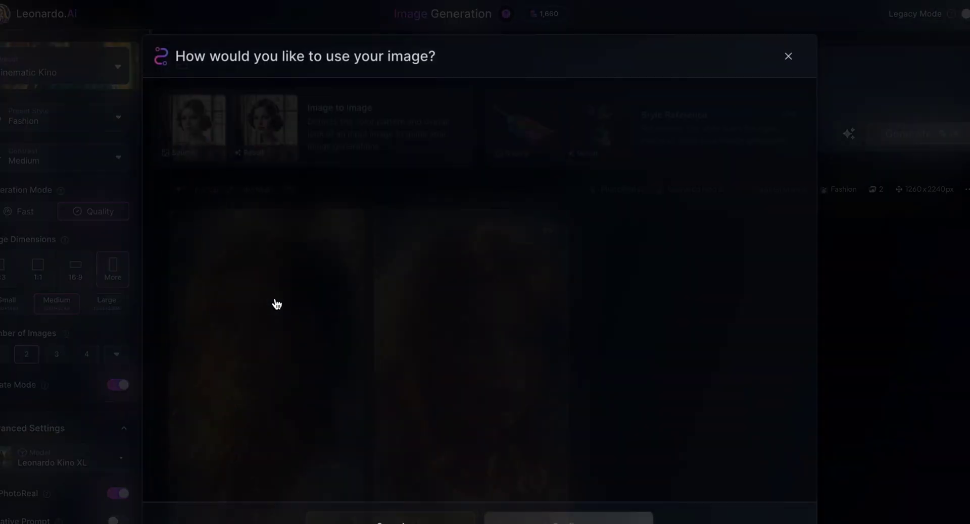
left_click(367, 400)
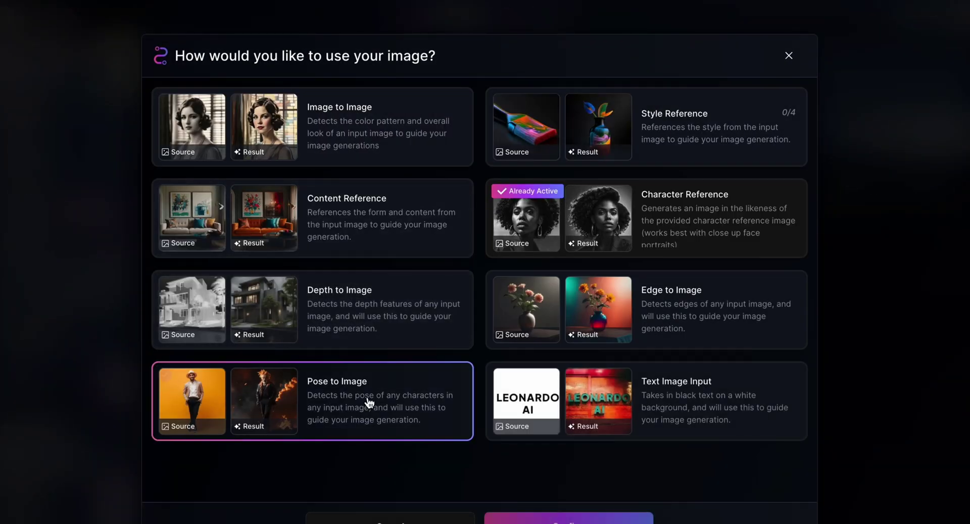
left_click(569, 519)
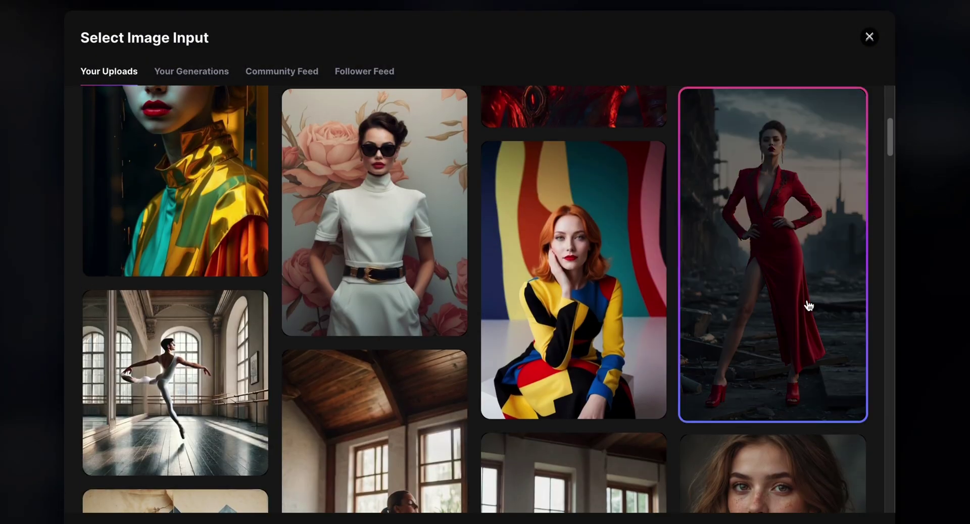
left_click(809, 306)
left_click(589, 519)
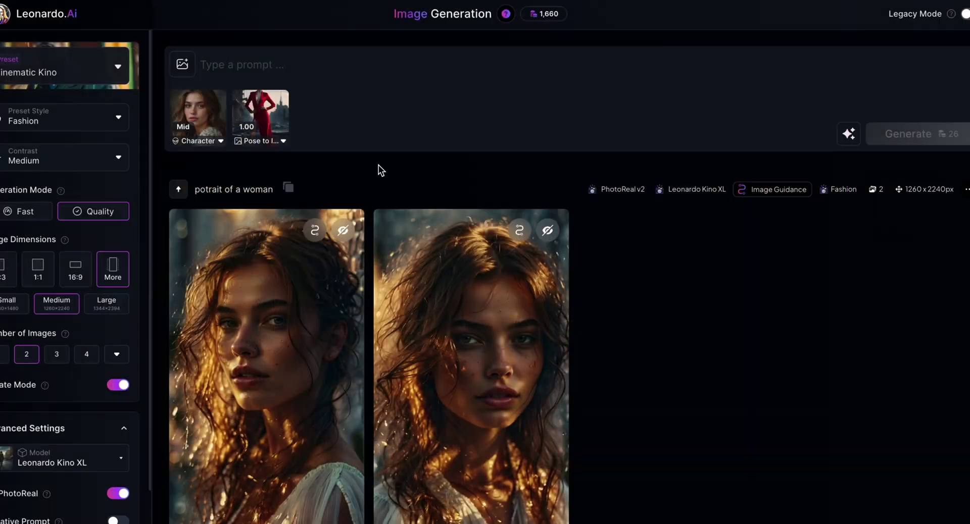
Add the uploaded image of the woman in the metallic gold and teal outfit as a Style Reference.
left_click(182, 64)
left_click(345, 125)
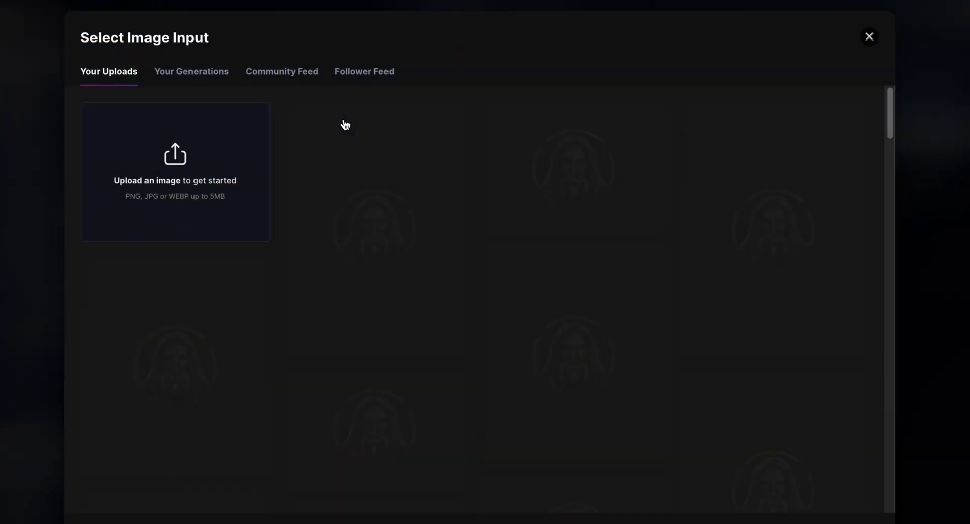
left_click(212, 260)
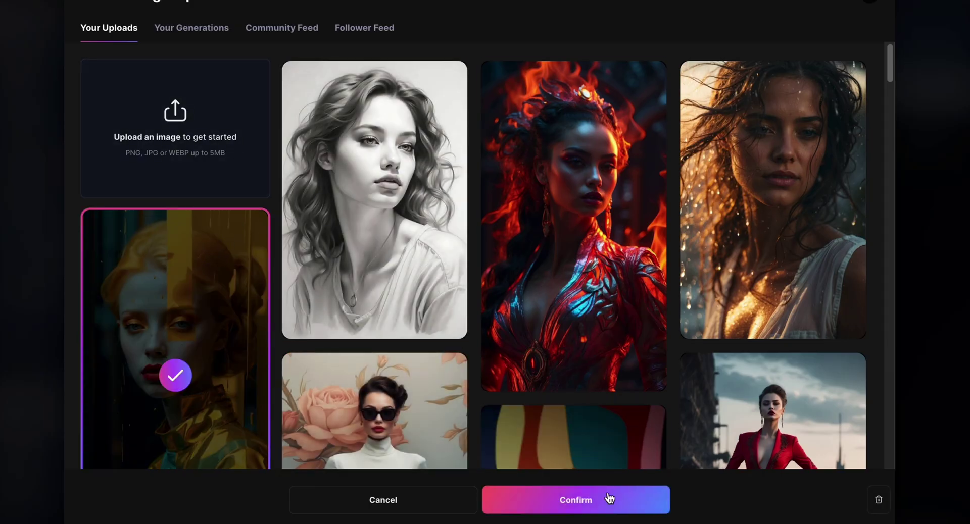
left_click(608, 500)
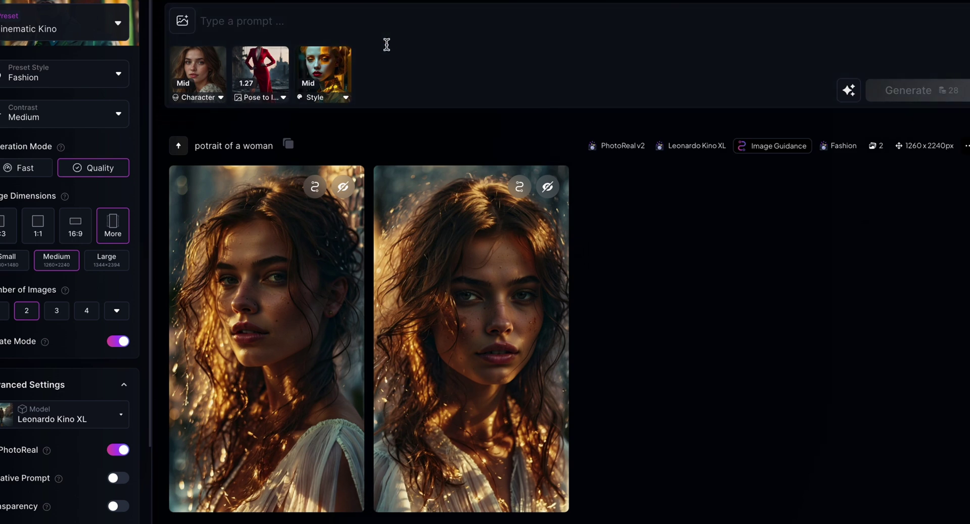
Generate images from the prompt "a woman standing in front of the wall" with the Style Reference at Ultra strength, and open the second result.
left_click(329, 22)
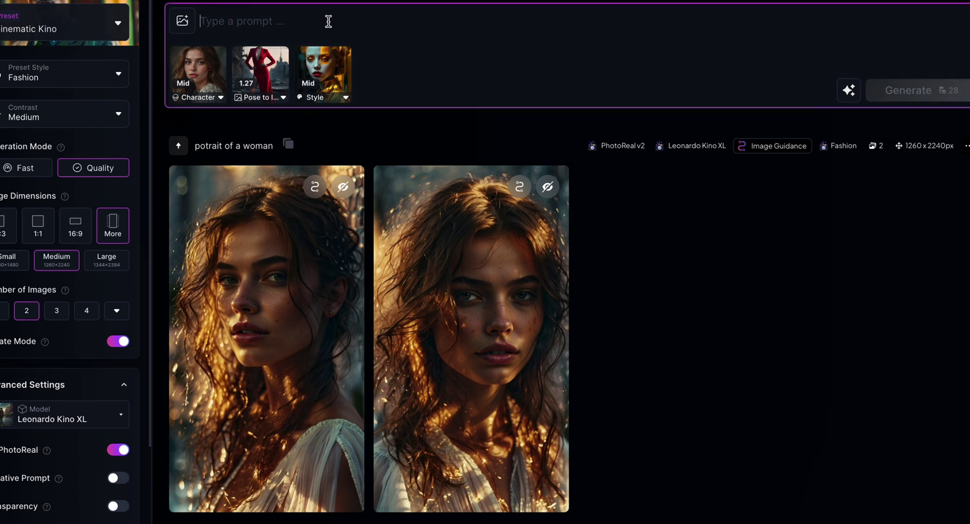
type("a woman standing in front of the wall")
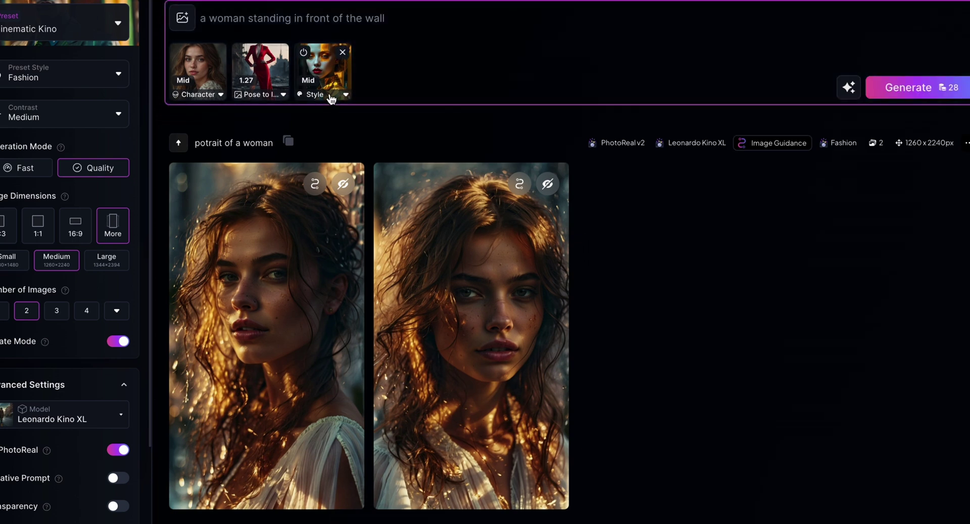
left_click(331, 97)
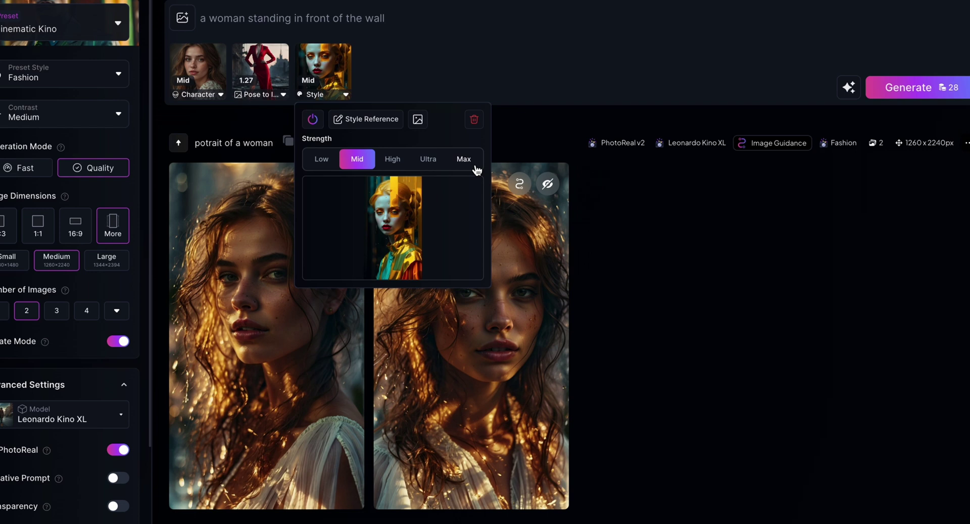
left_click(428, 160)
left_click(563, 110)
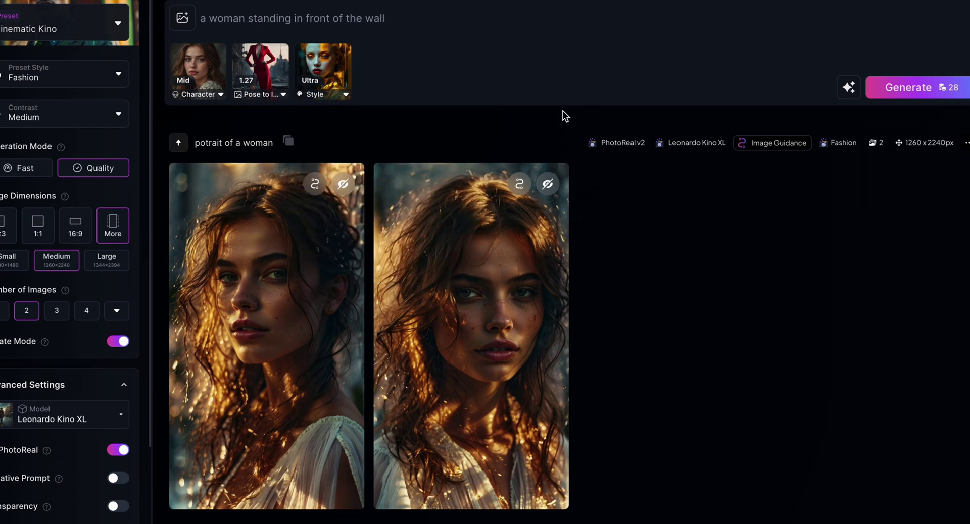
left_click(926, 90)
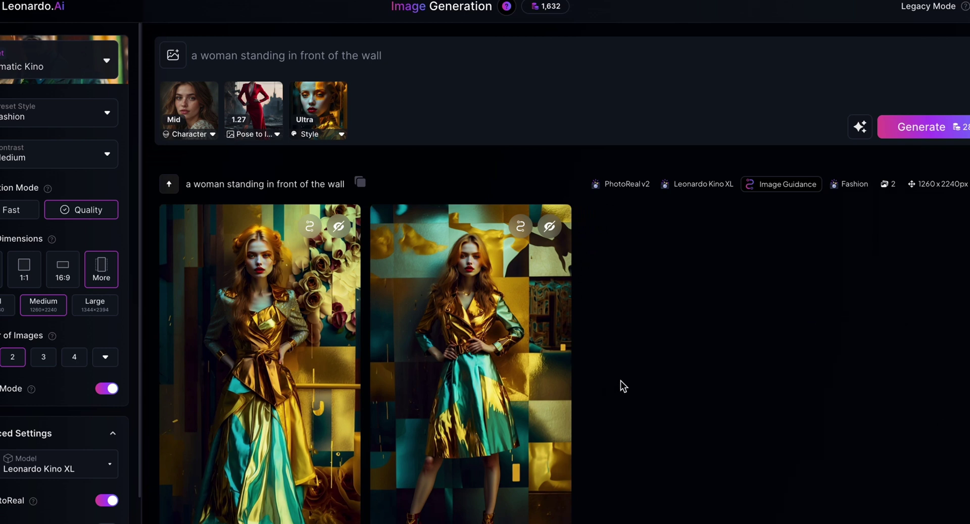
left_click(546, 361)
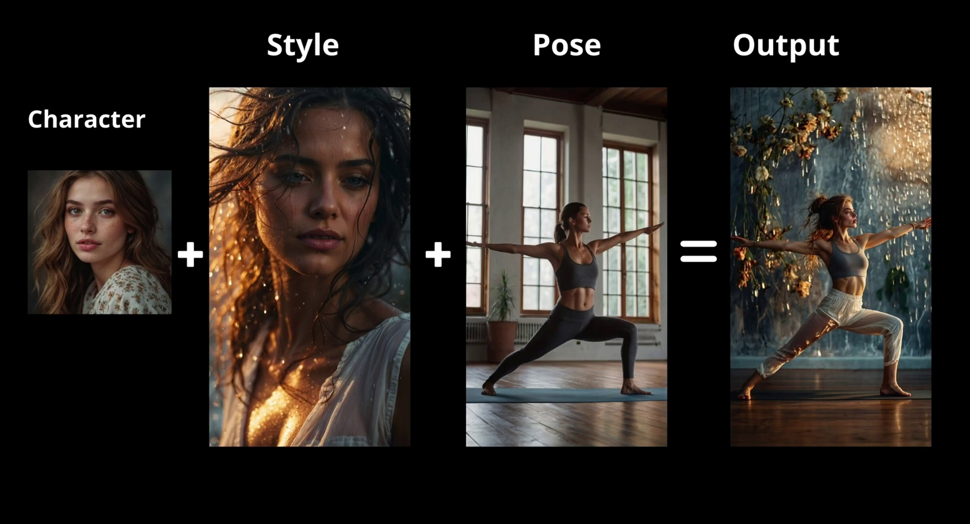